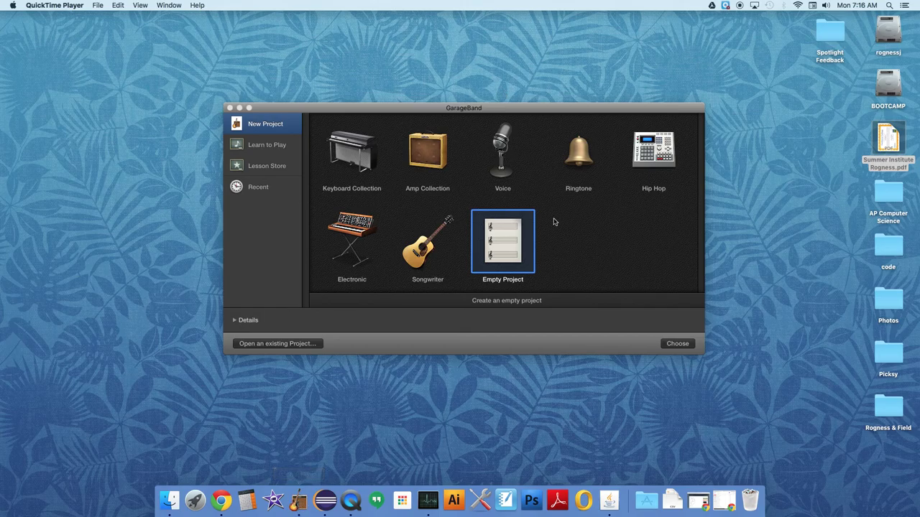
Create an empty project with one microphone audio track, Audio 1
left_click(501, 249)
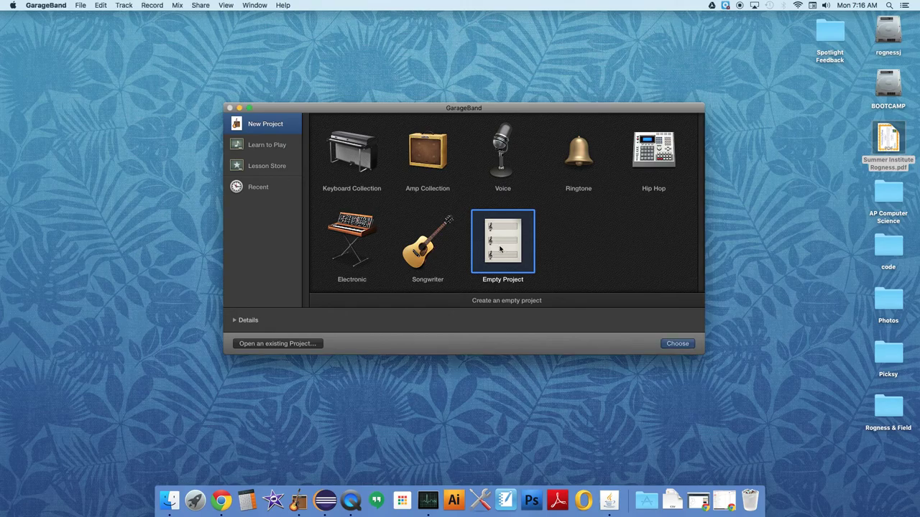
left_click(678, 344)
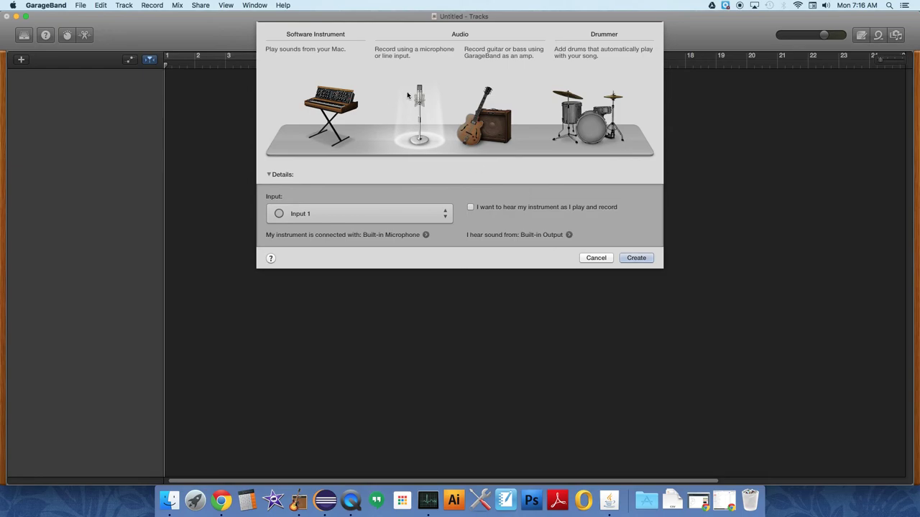
left_click(633, 259)
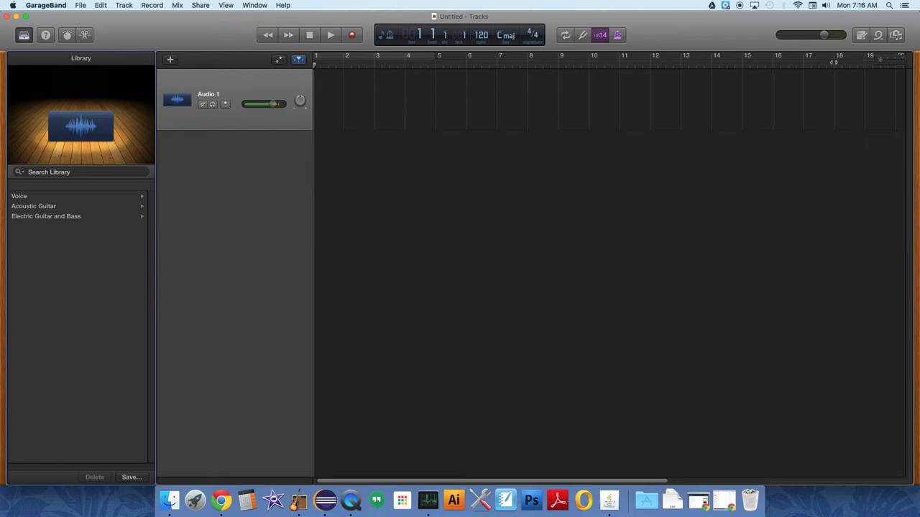
Turn on the metronome, play briefly to hear it, and keep the counter on Beats & Project
left_click(616, 35)
key("space")
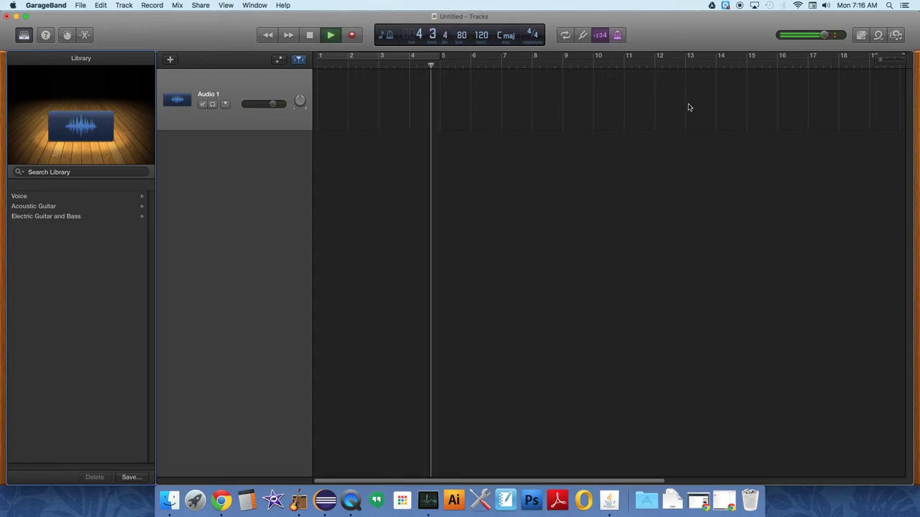
key("space")
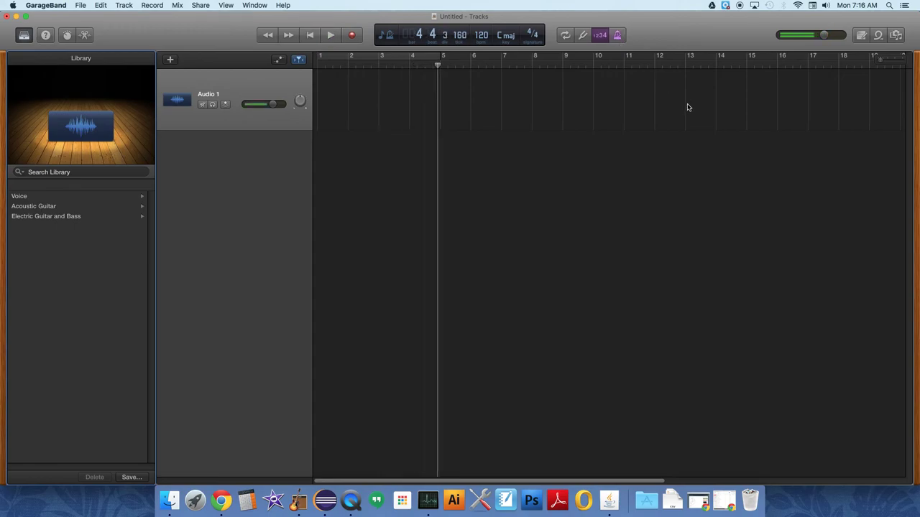
left_click(382, 37)
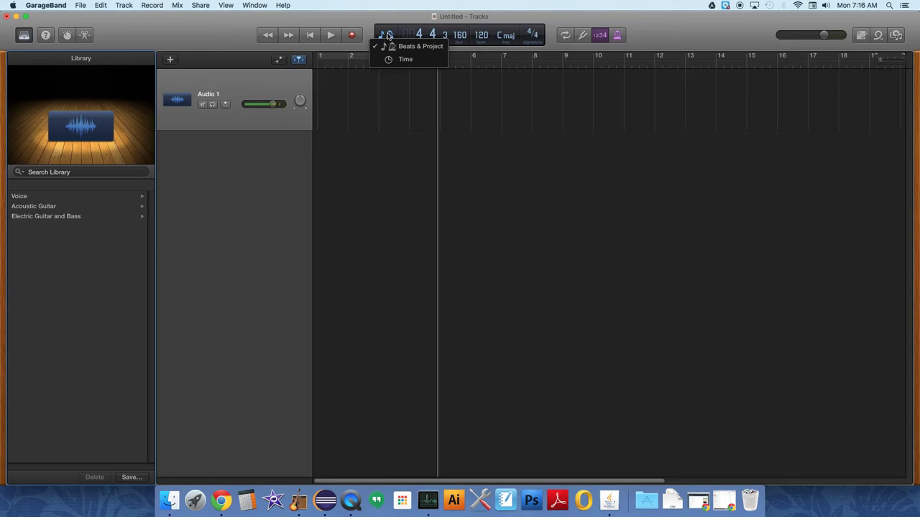
left_click(404, 48)
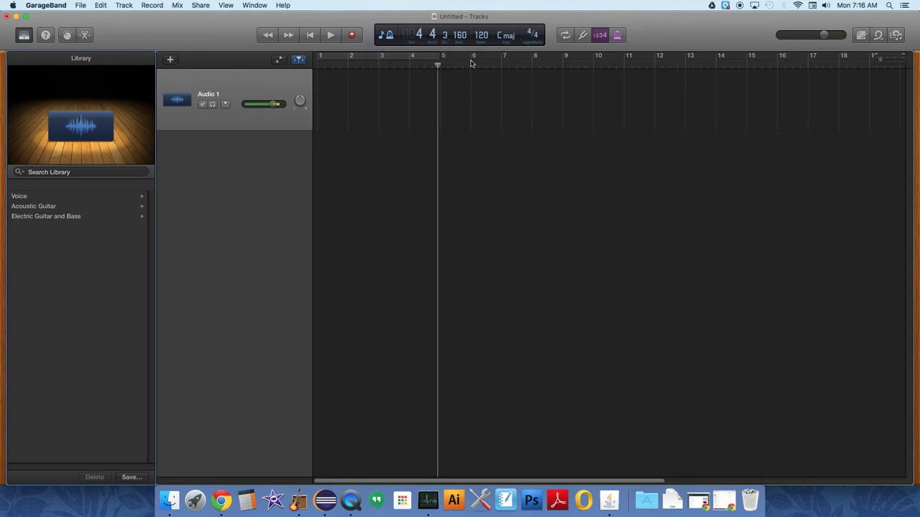
scroll(552, 65, "right", 1)
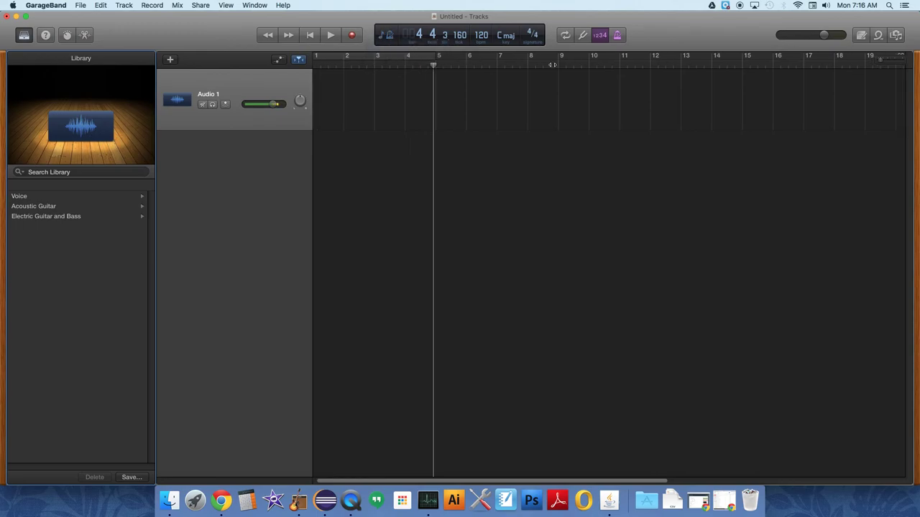
Look at the Note Pad and Media Browser panels, ending with the Apple Loops browser open
left_click(878, 41)
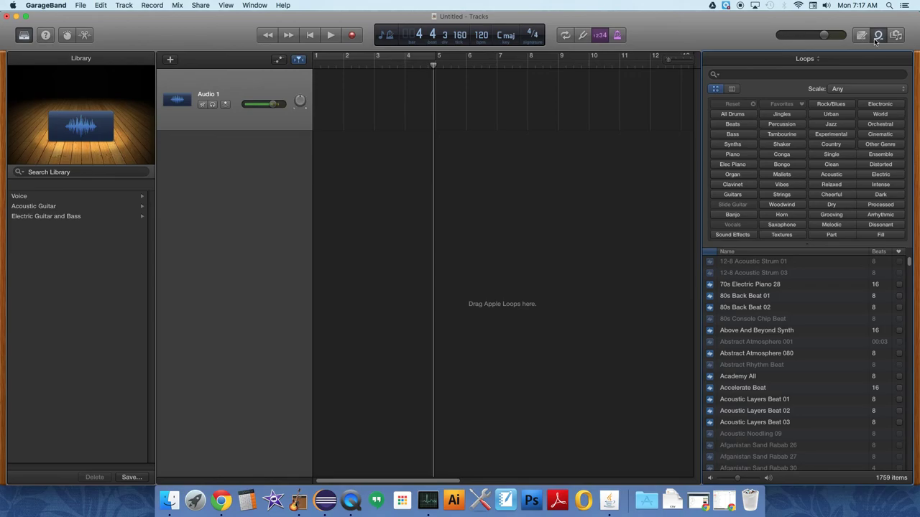
left_click(861, 37)
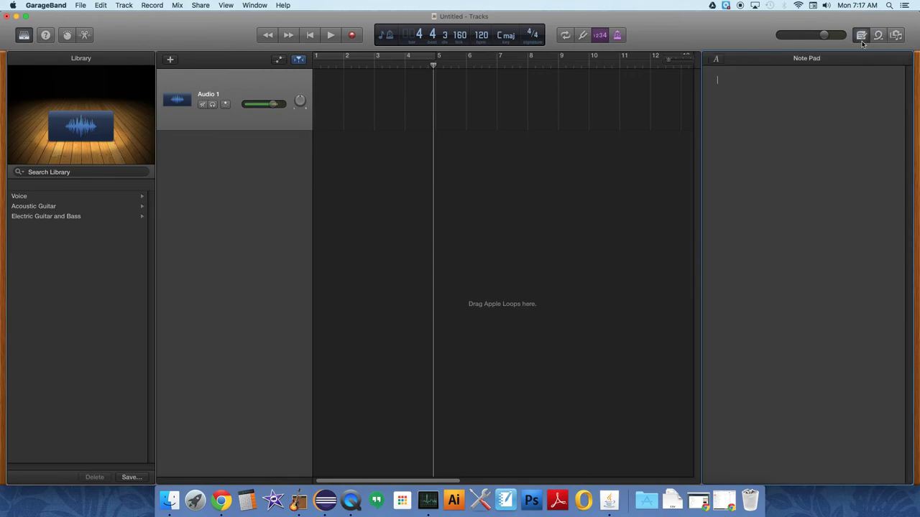
left_click(878, 35)
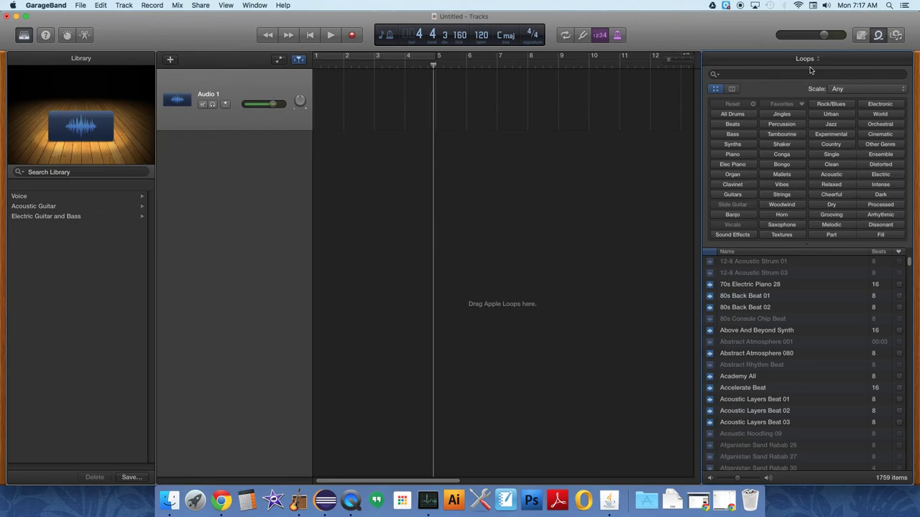
left_click(896, 36)
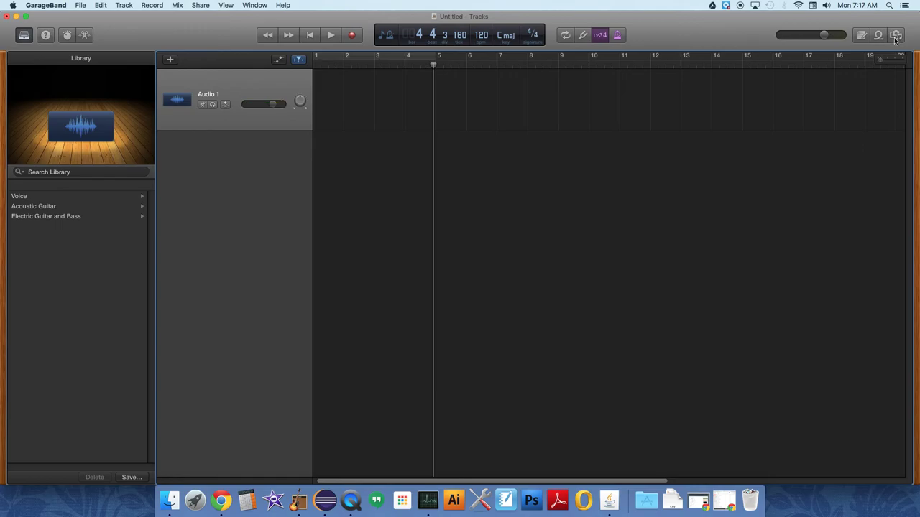
left_click(895, 38)
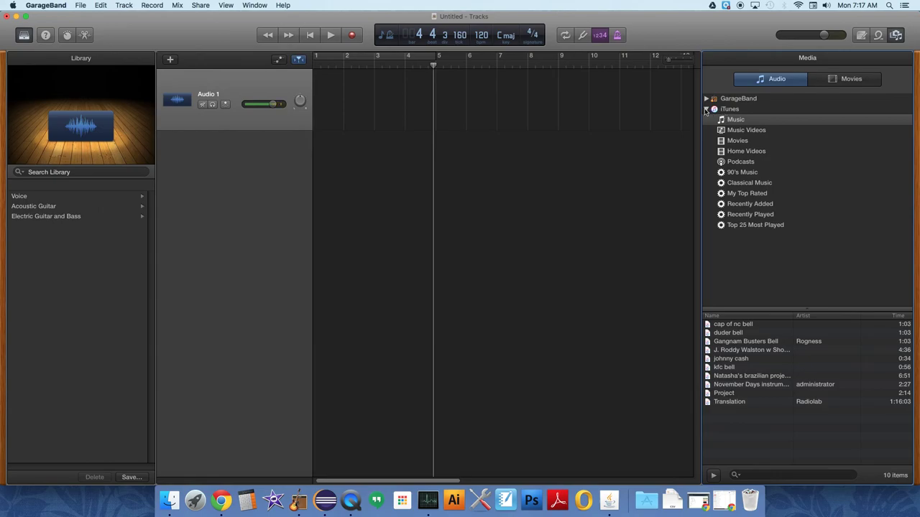
left_click(896, 36)
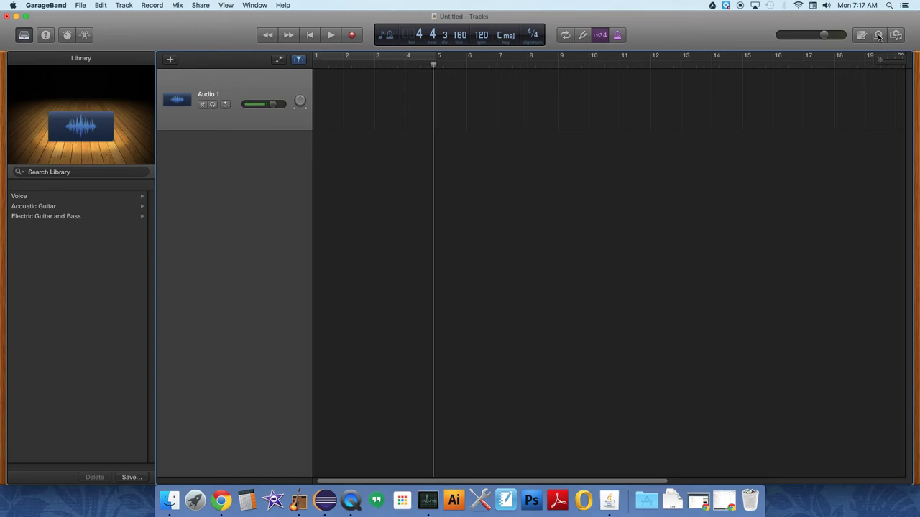
left_click(878, 36)
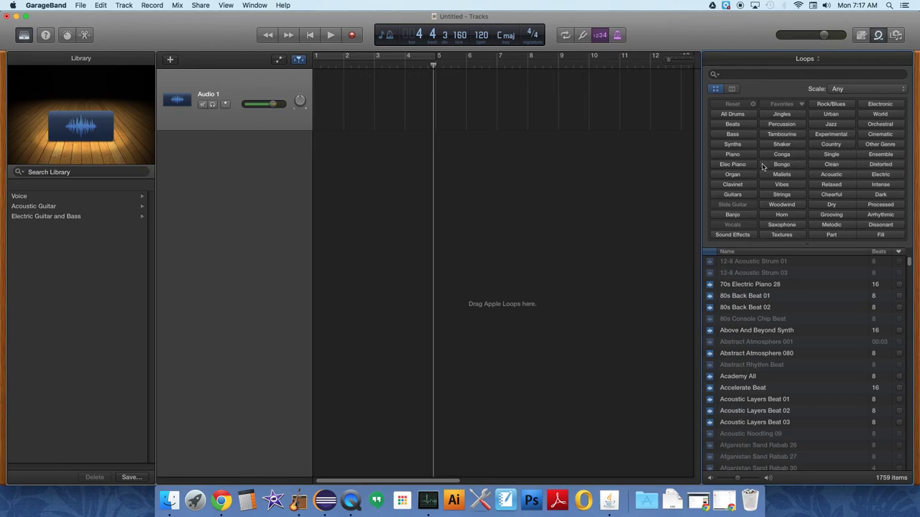
Filter loops to Beats, place 80s Back Beat 01 at bar 1, and play it
left_click(732, 125)
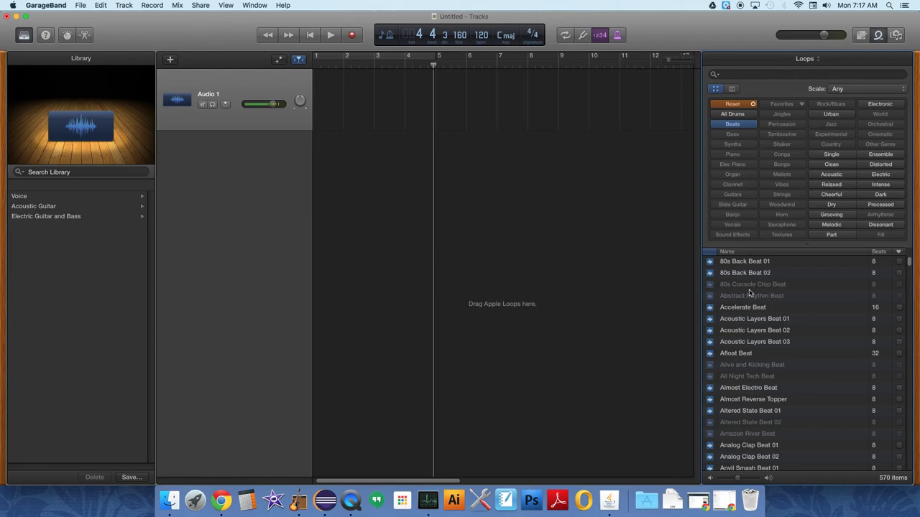
left_click_drag(741, 265, 337, 85)
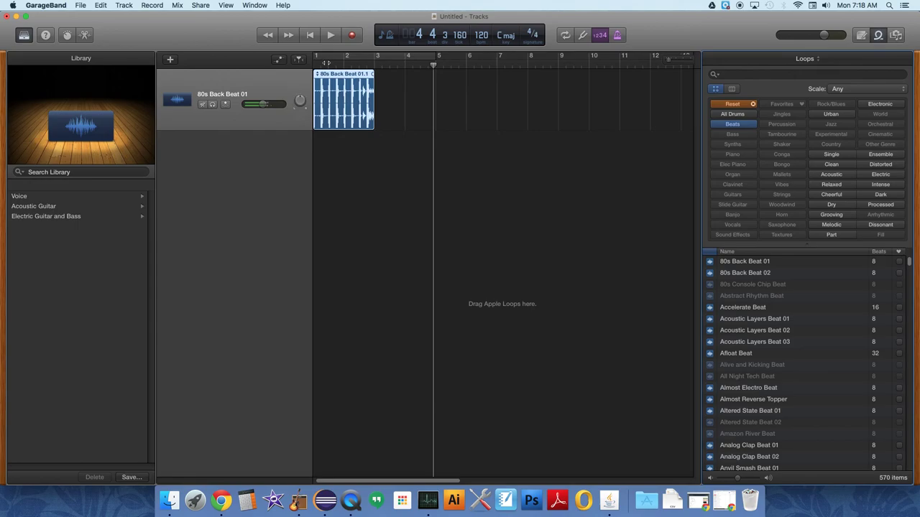
key("Return")
key("space")
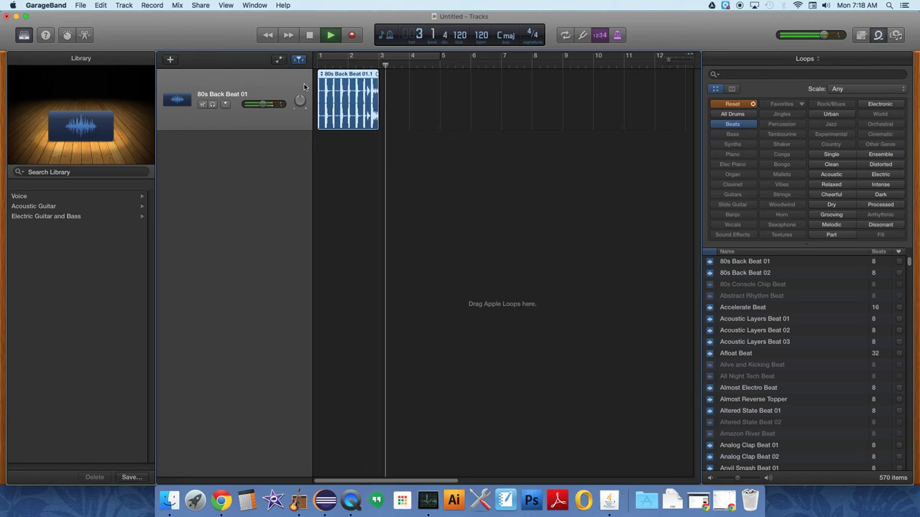
key("space")
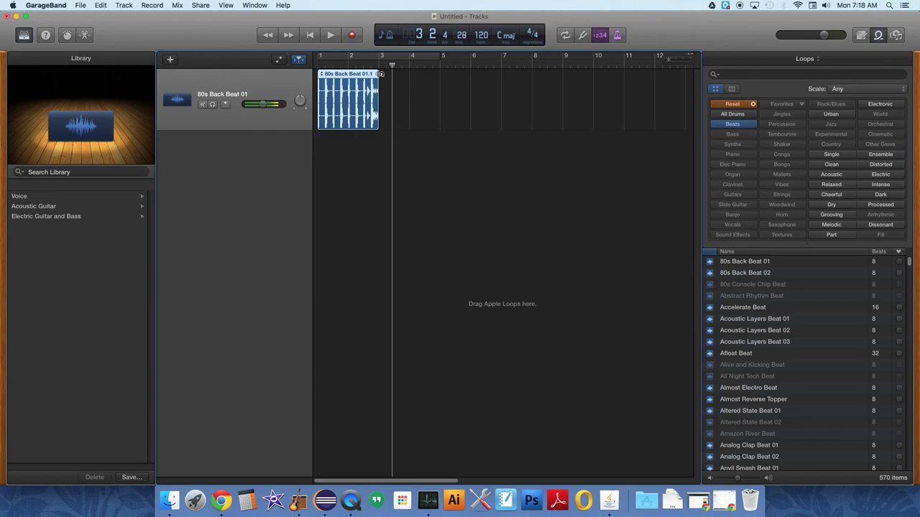
Loop the 80s Back Beat 01 region out to bar 9 and play it from the start
left_click_drag(380, 74, 562, 93)
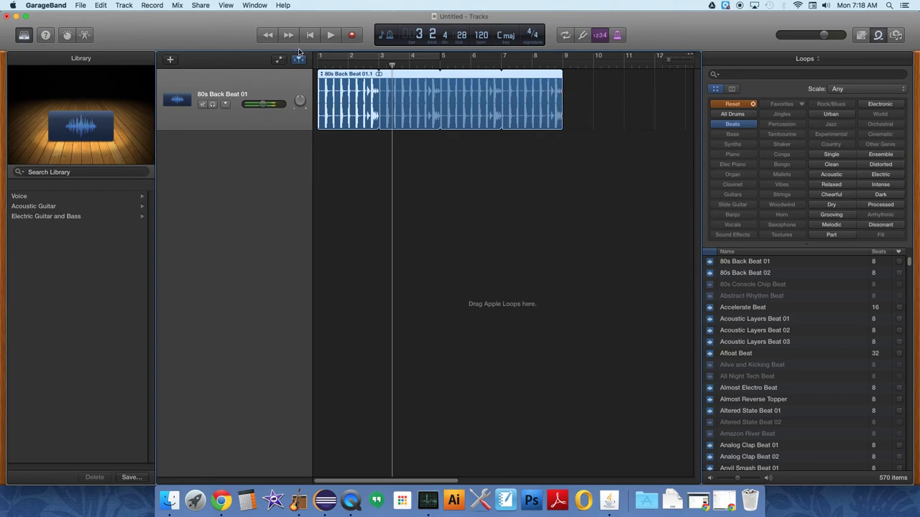
key("Return")
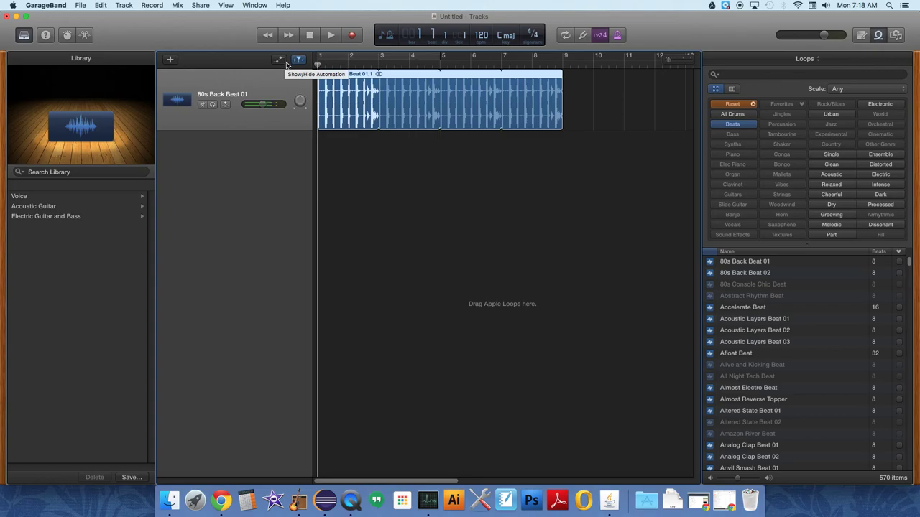
key("space")
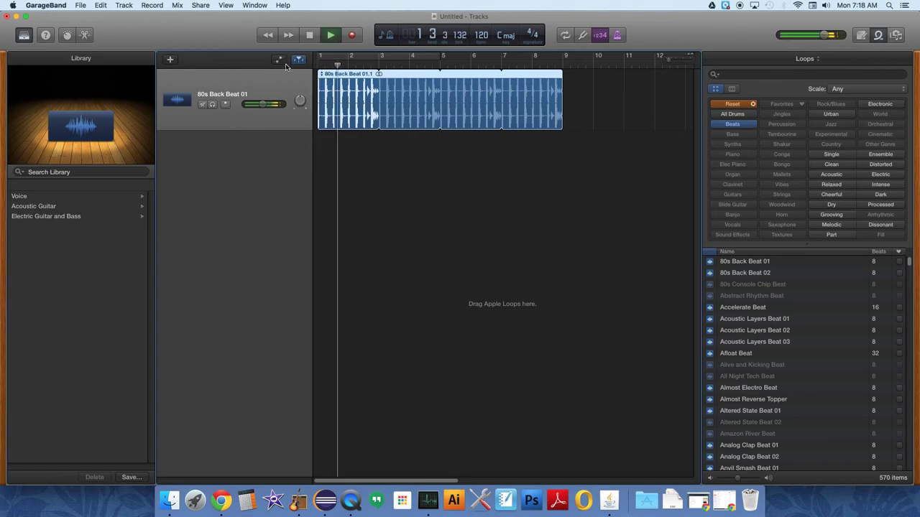
key("XF86AudioRaiseVolume")
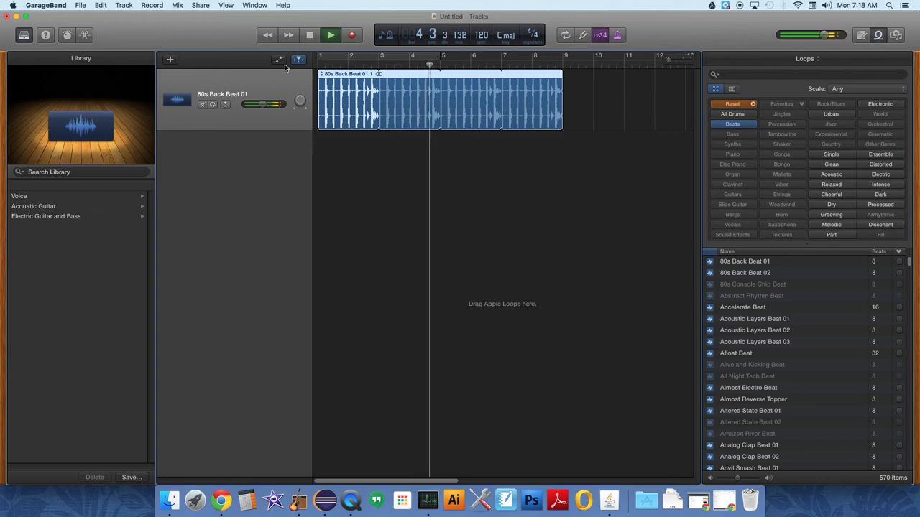
key("space")
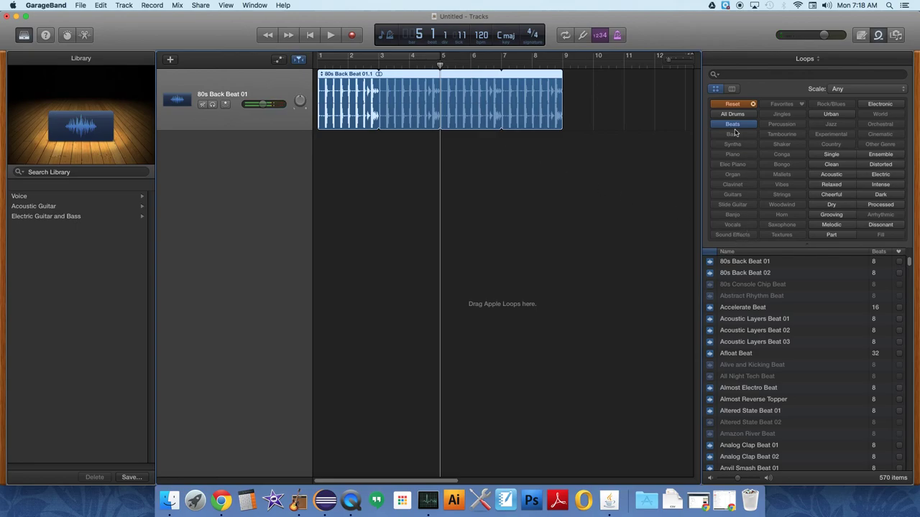
Filter loops to Bass, preview Aggressive Stance Bass, and add it as a new track
left_click(734, 104)
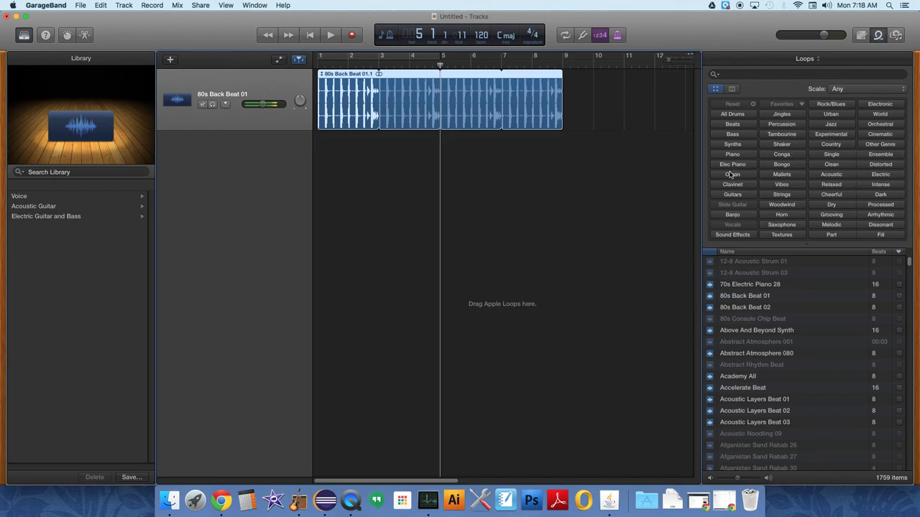
left_click(733, 134)
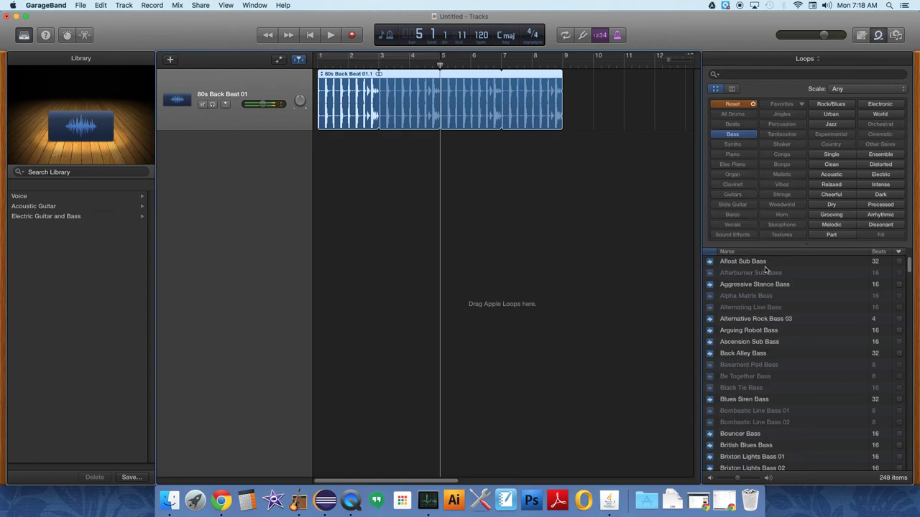
left_click(749, 285)
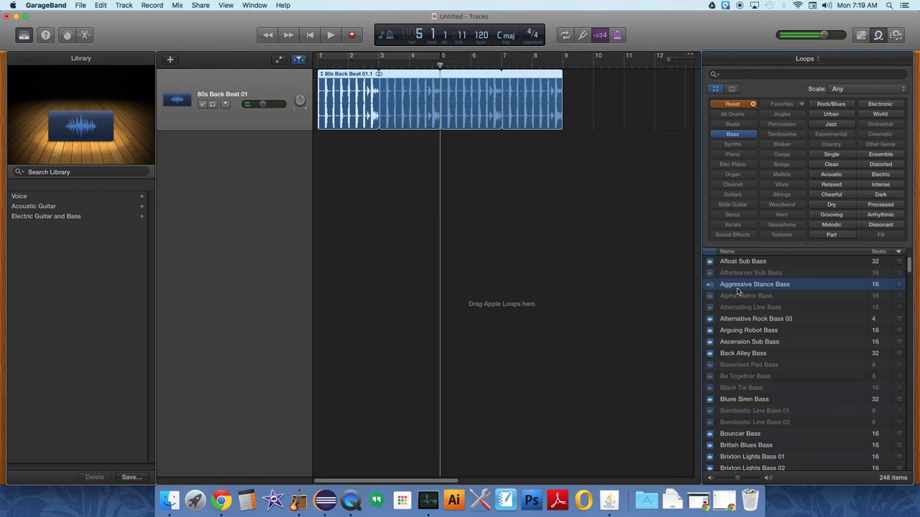
key("space")
left_click_drag(737, 291, 642, 269)
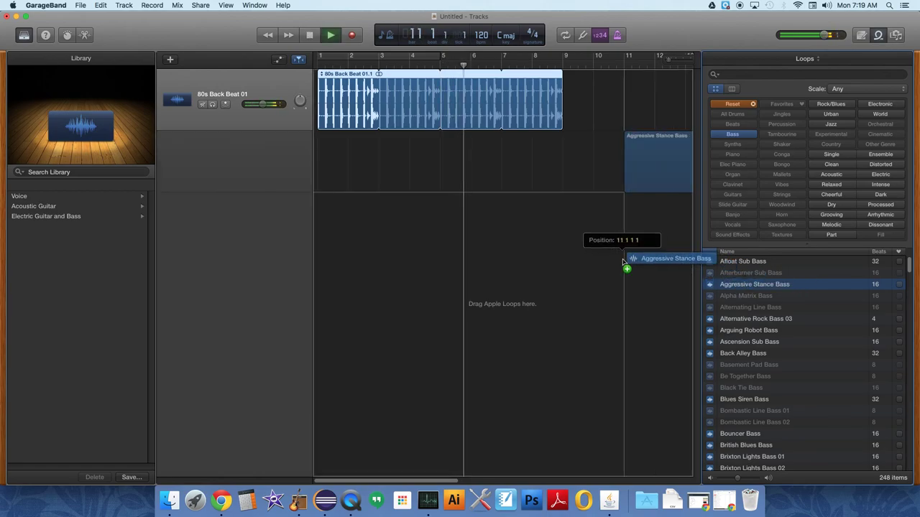
left_click_drag(622, 262, 321, 182)
left_click(326, 59)
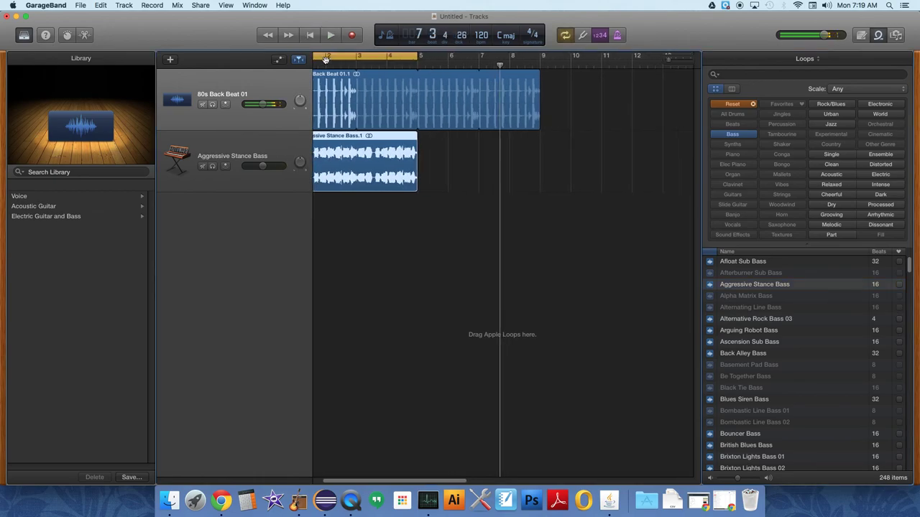
Turn off the cycle area, move the bass region to bar 3, and play drums with bass
left_click(338, 60)
key("Return")
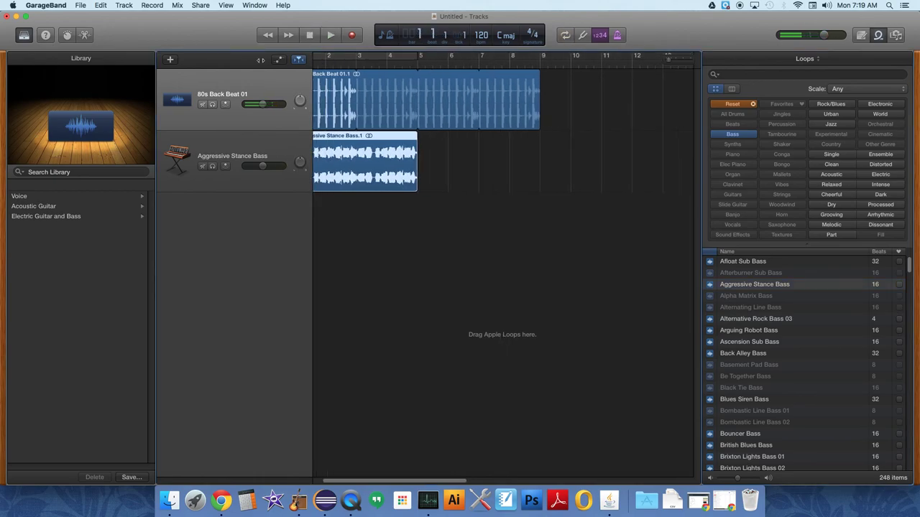
key("space")
left_click_drag(364, 134, 425, 143)
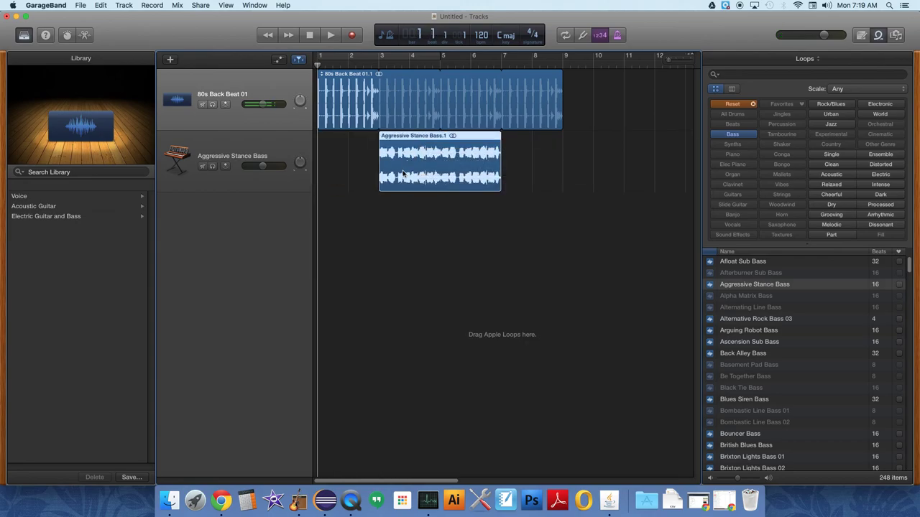
key("space")
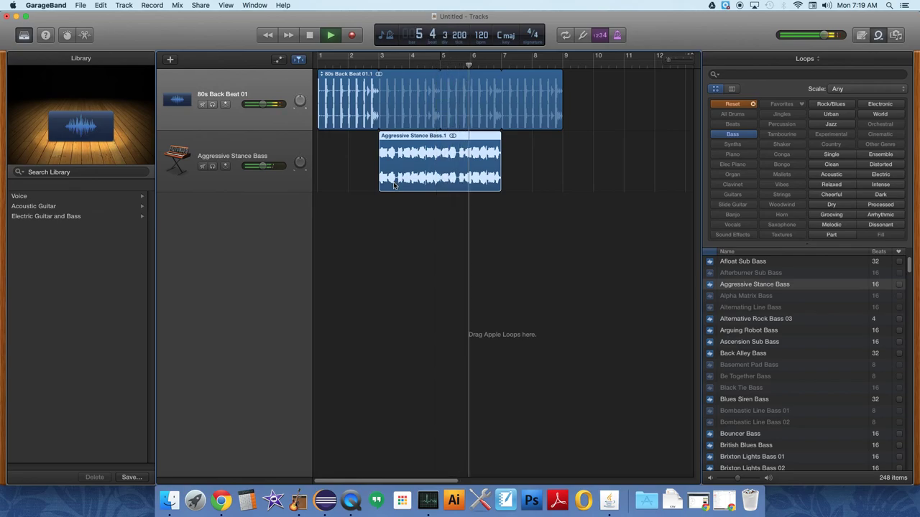
key("space")
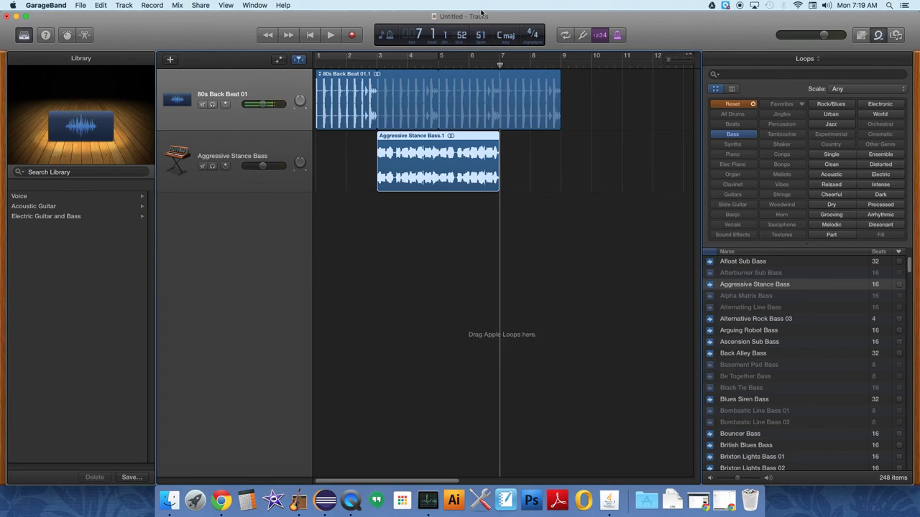
left_click_drag(507, 68, 362, 64)
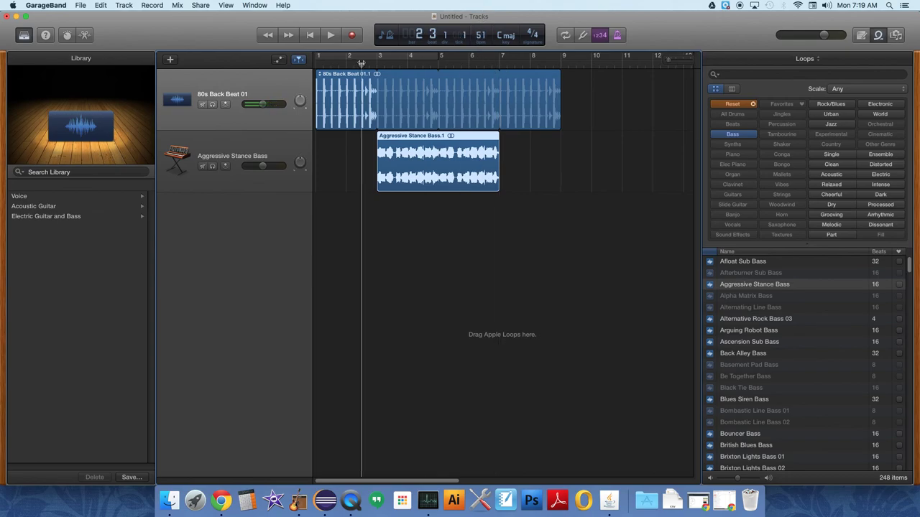
key("space")
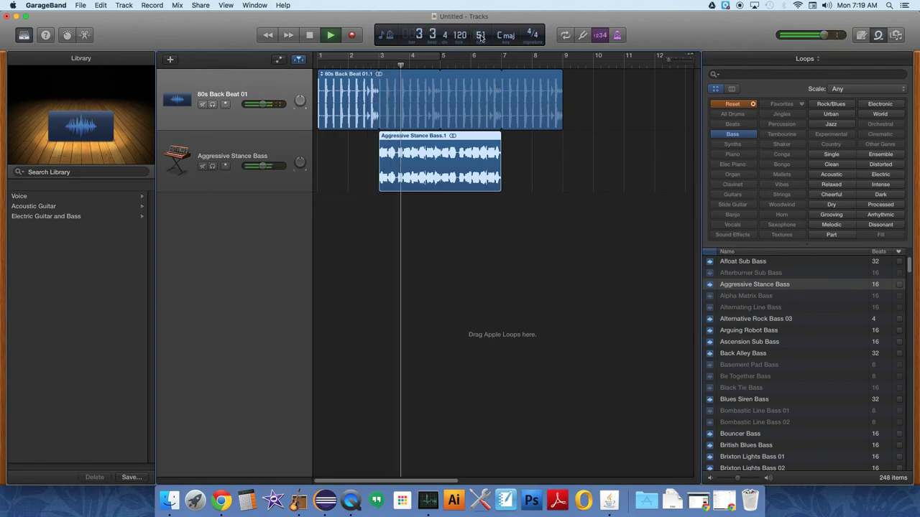
key("space")
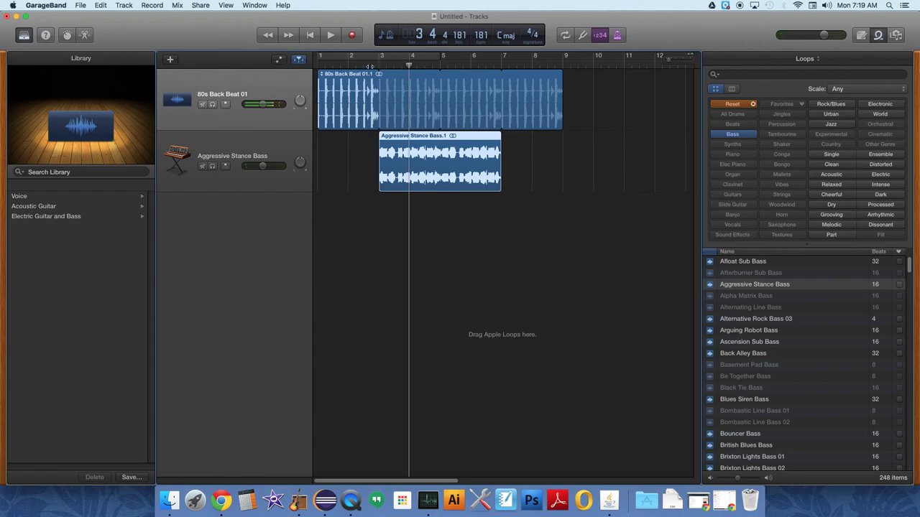
left_click(363, 64)
key("space")
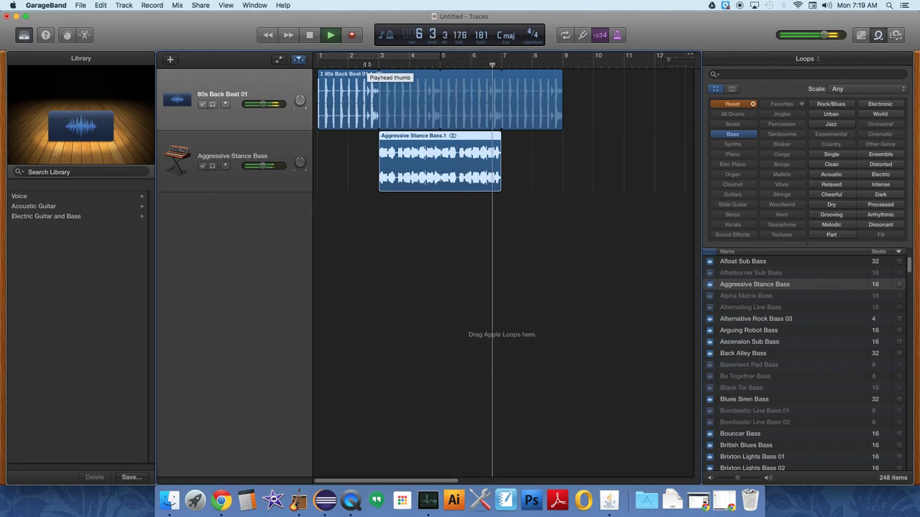
key("space")
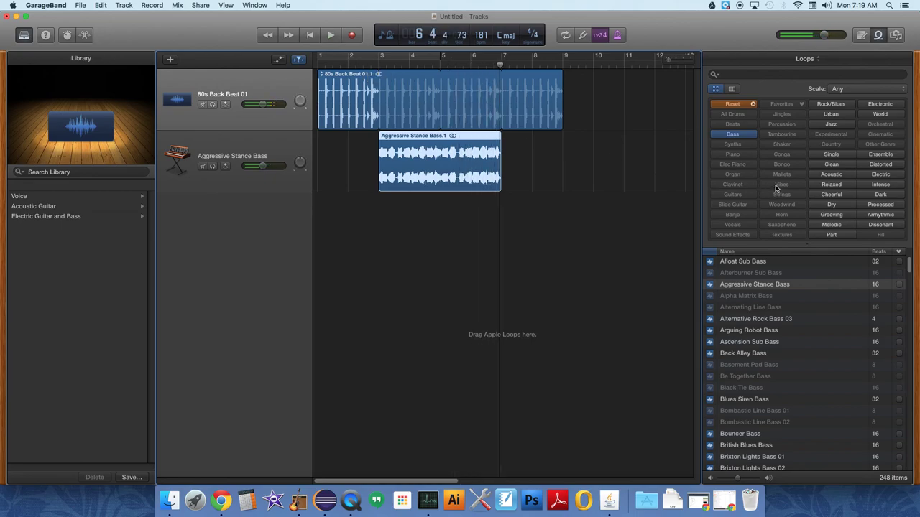
Filter loops to Guitars and audition Longing Guitar, then Kaleidoscope Garage Guitar 01
left_click(732, 104)
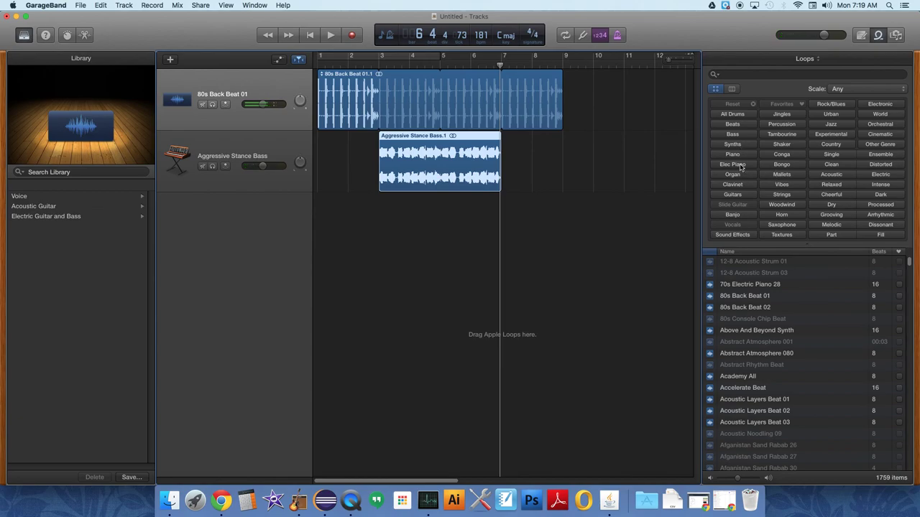
left_click(731, 216)
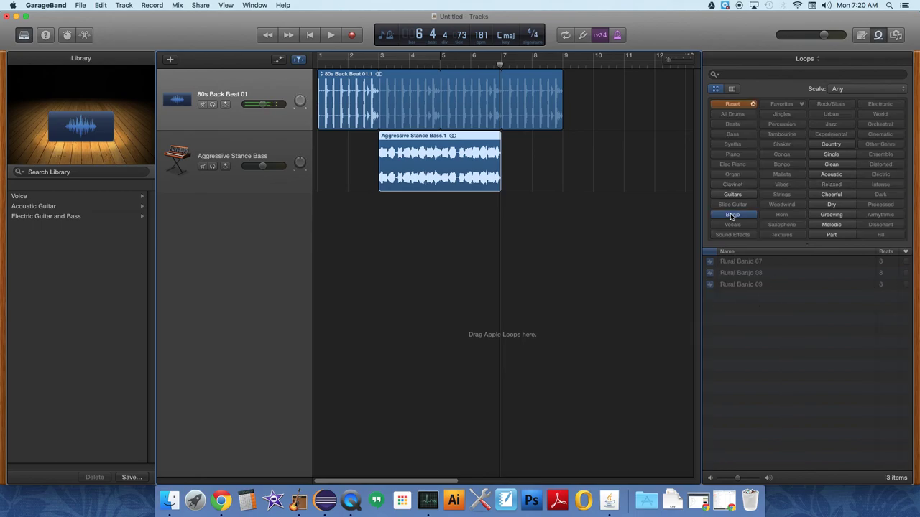
left_click(733, 194)
left_click(731, 104)
left_click(733, 194)
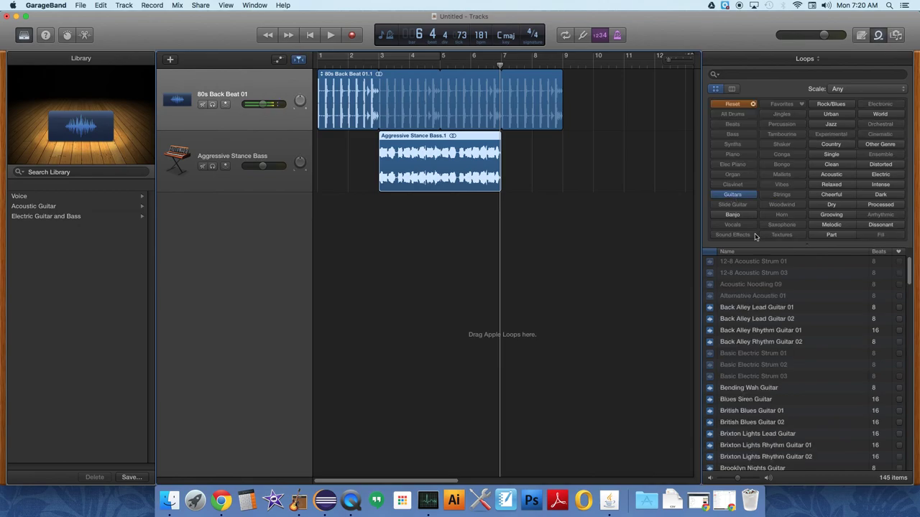
scroll(829, 388, "down", 10)
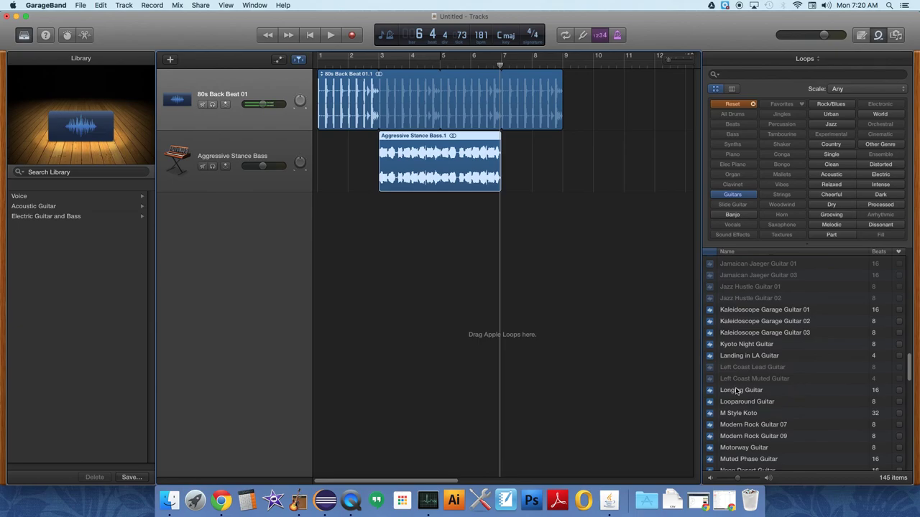
left_click(737, 391)
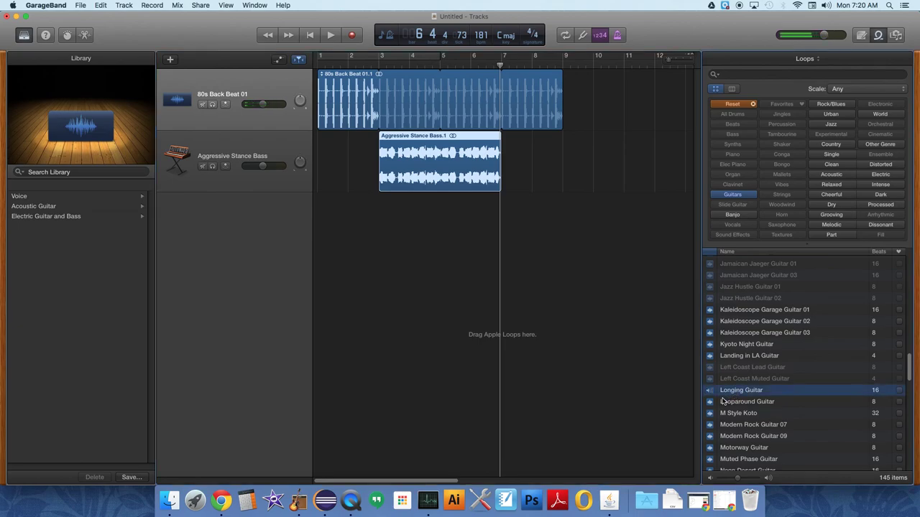
left_click(728, 311)
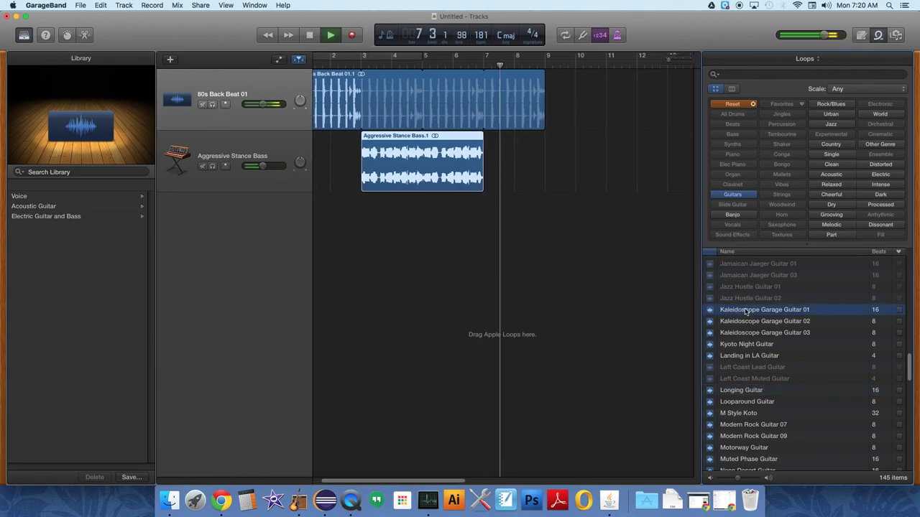
Add Kaleidoscope Garage Guitar 01 at bar 3 and loop the bass and drum regions to bar 11
left_click_drag(744, 312, 363, 216)
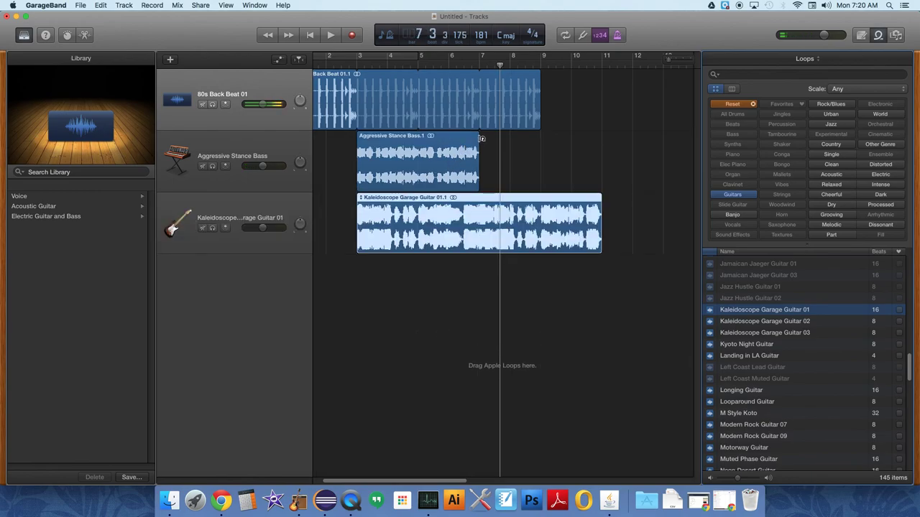
left_click_drag(478, 152, 601, 153)
left_click_drag(542, 71, 602, 78)
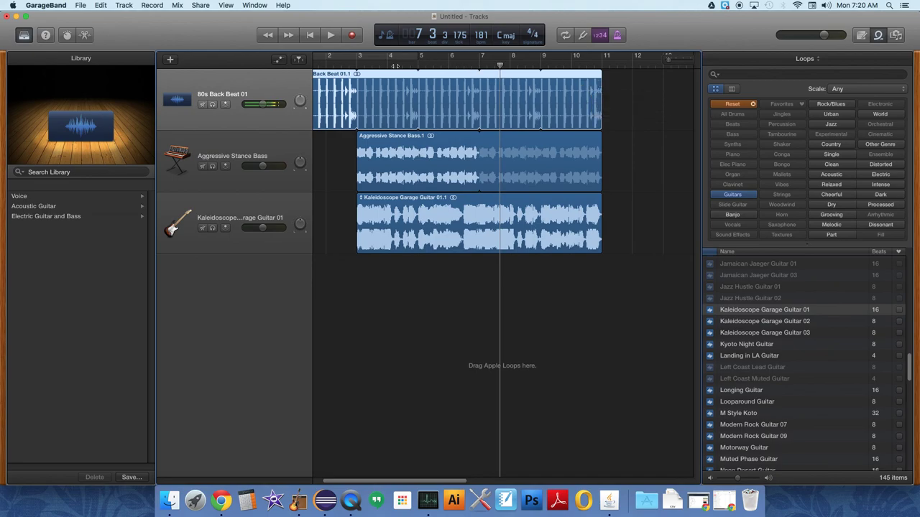
Play the arrangement from the start and turn down the Kaleidoscope Garage Guitar 01 track volume
key("Return")
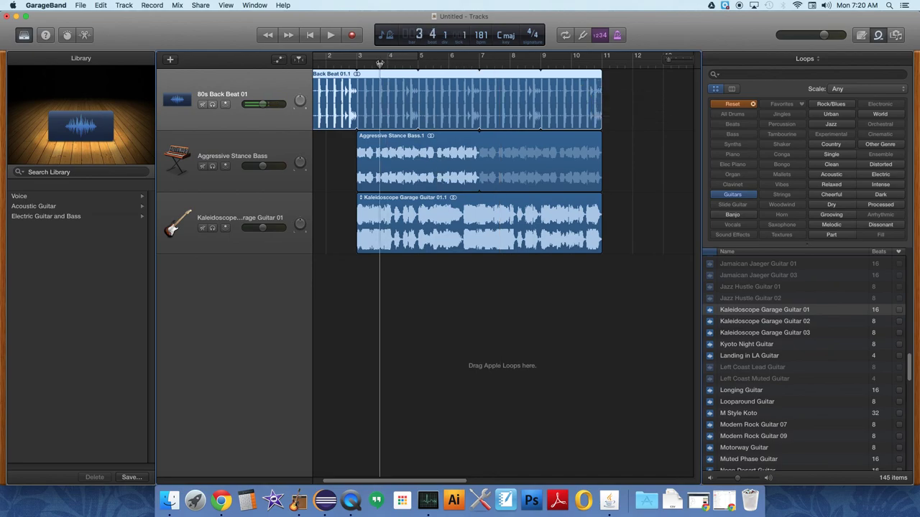
key("space")
key("space")
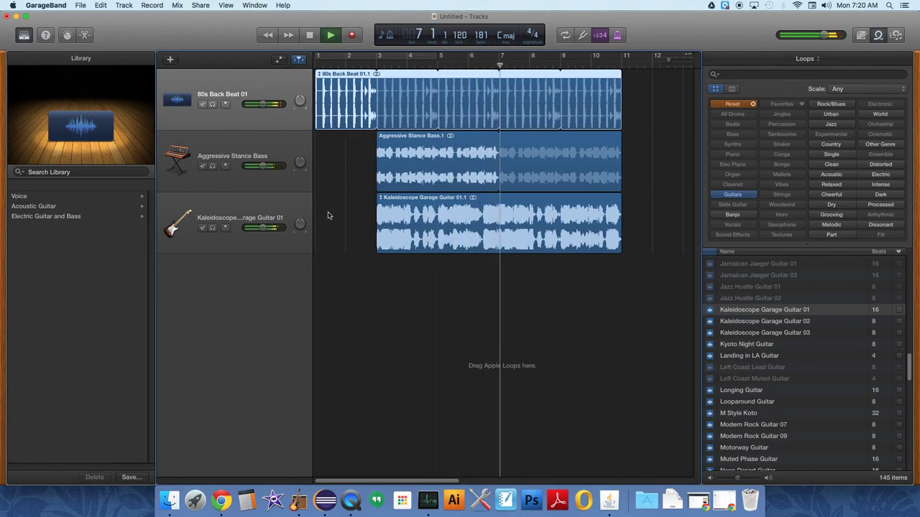
key("space")
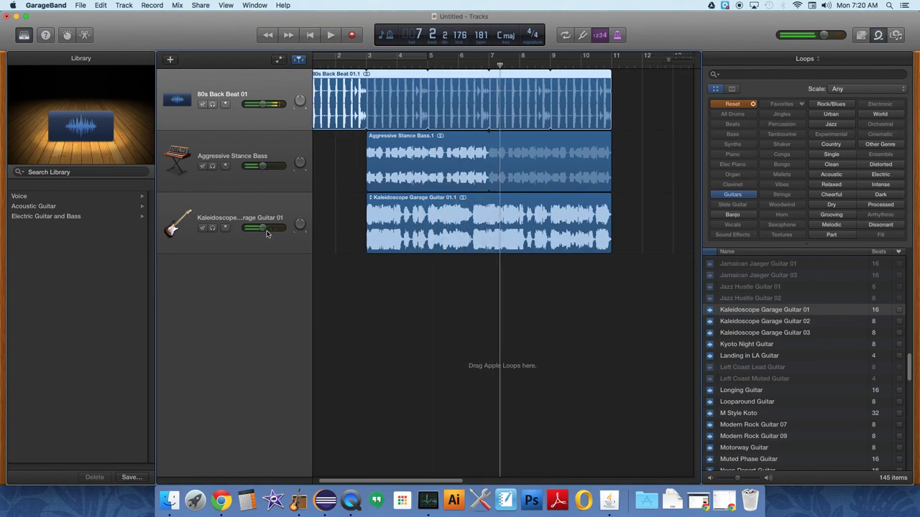
left_click_drag(264, 231, 255, 228)
Solo and unsolo, then mute and unmute, the 80s Back Beat track
left_click(212, 105)
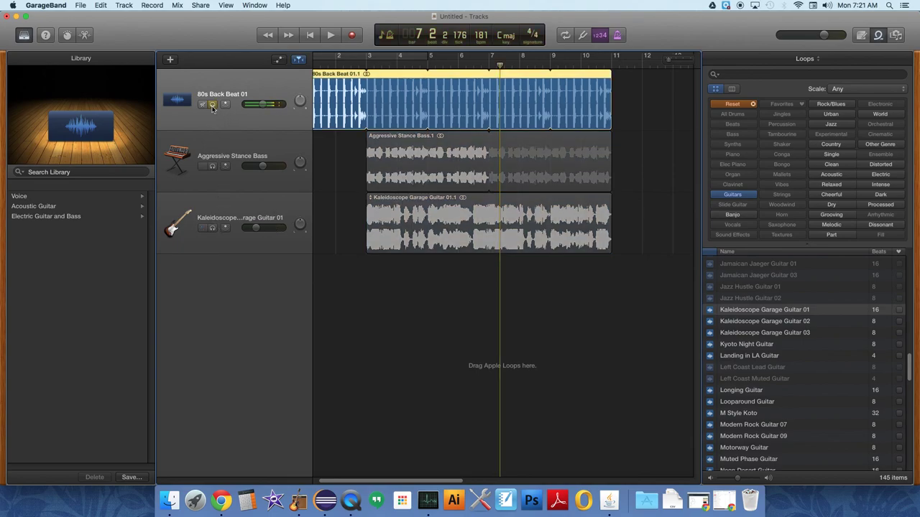
left_click(212, 105)
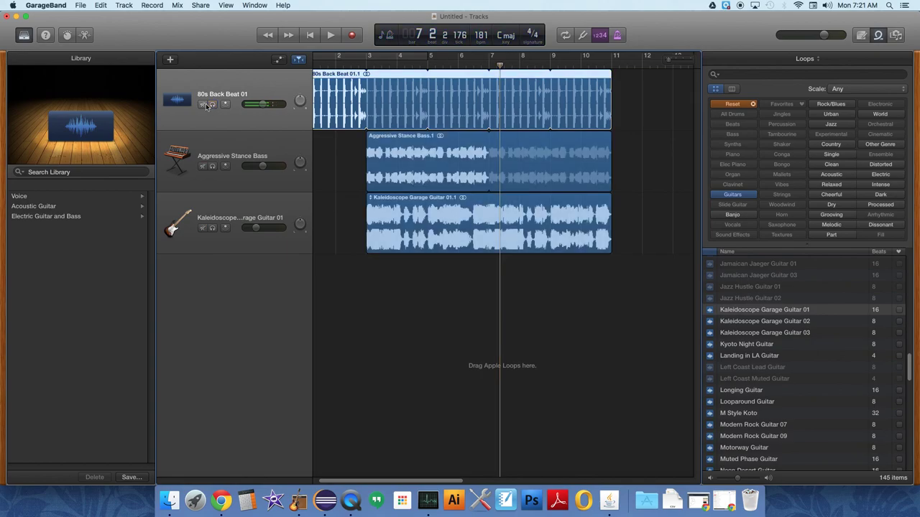
left_click(201, 105)
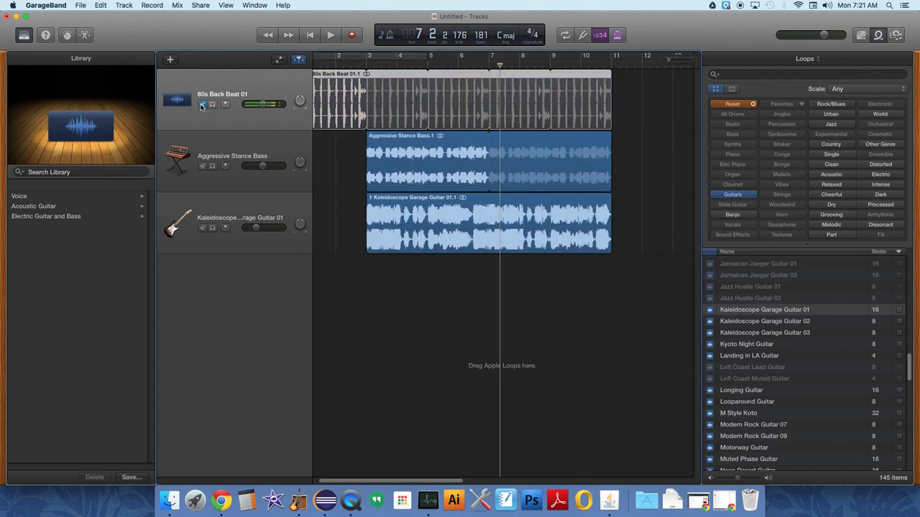
left_click(202, 105)
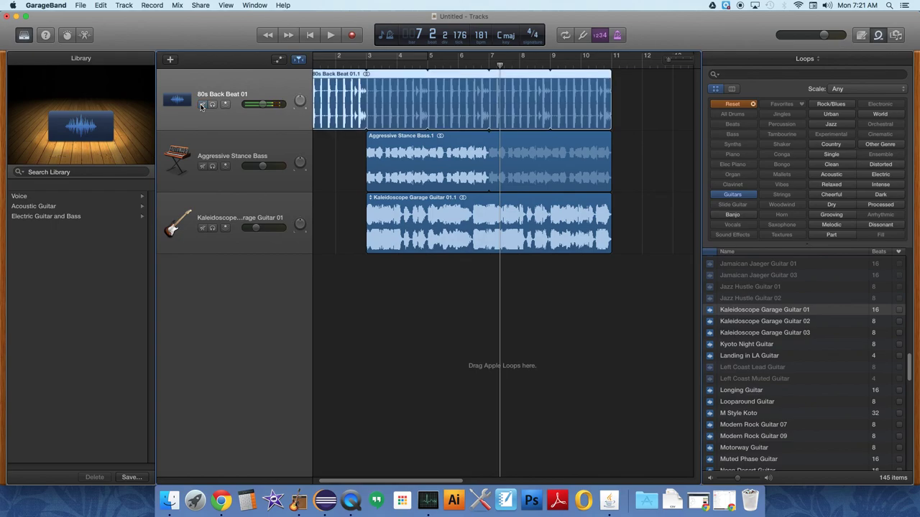
Play from near bar 1, lower the guitar track volume further, and return to the song's start
left_click_drag(368, 67, 328, 66)
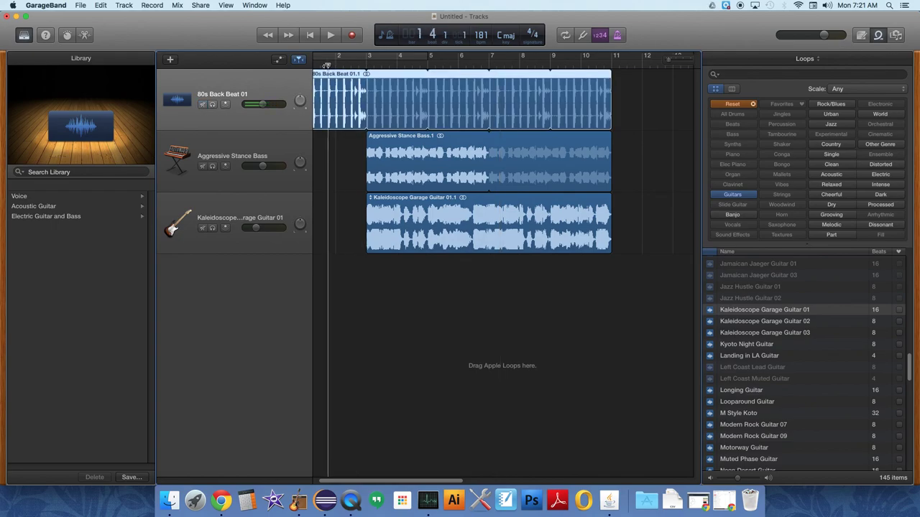
key("space")
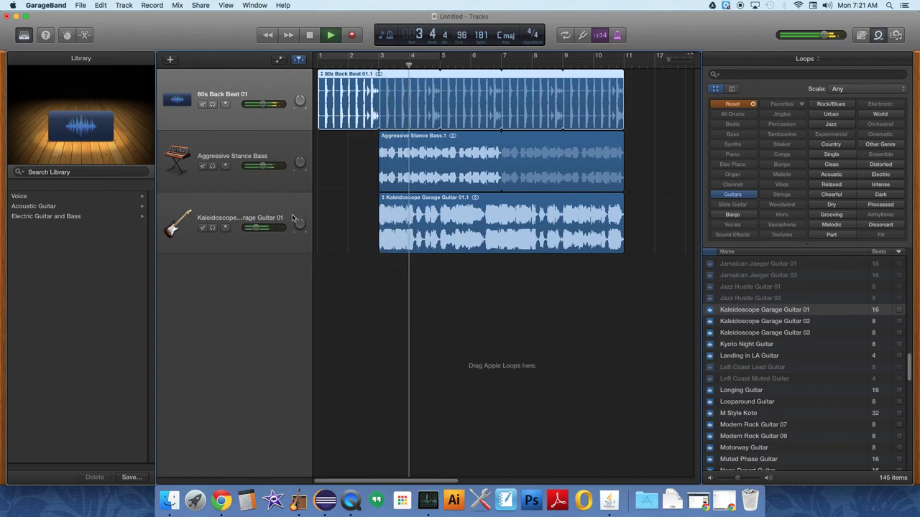
left_click_drag(250, 232, 247, 232)
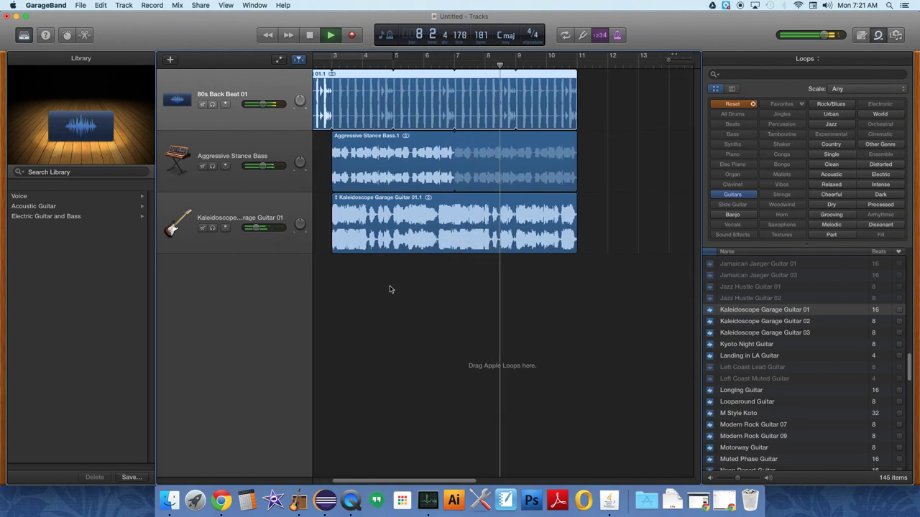
key("space")
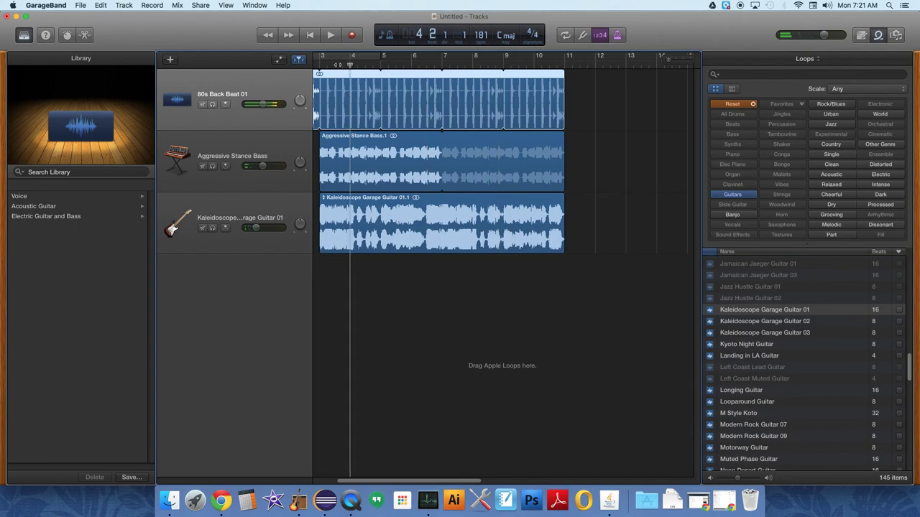
key("Return")
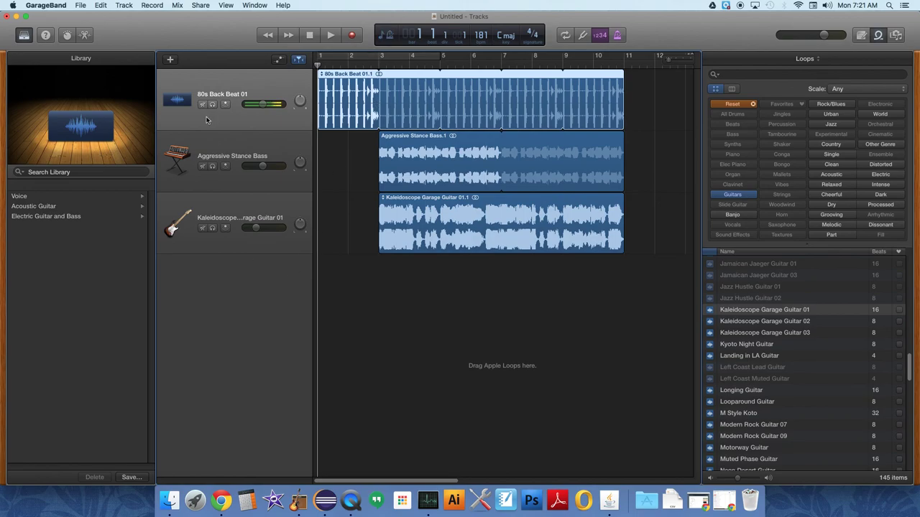
Create a new microphone audio track, Audio 4, from Track > New Track
left_click(124, 5)
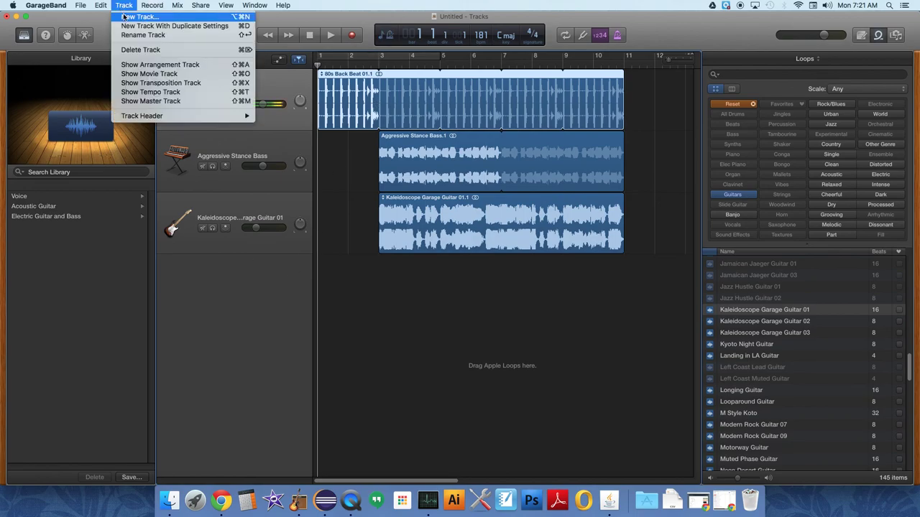
left_click(126, 16)
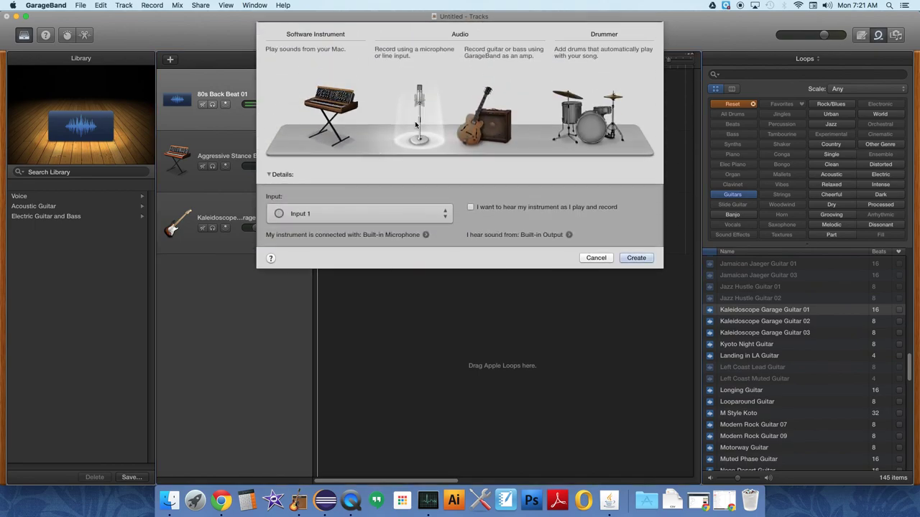
left_click(635, 258)
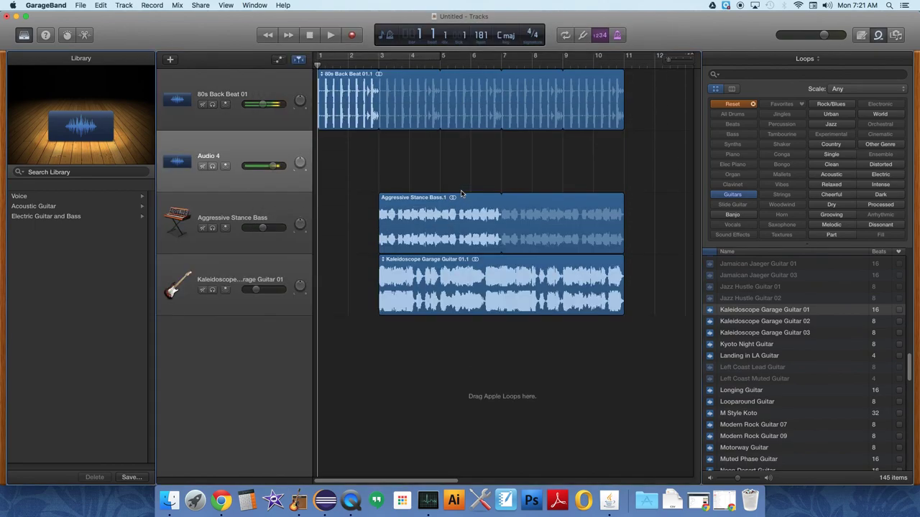
Solo Audio 4 and record a voice clip, Untitled_4#01, spanning bars 1 to 5
left_click(212, 168)
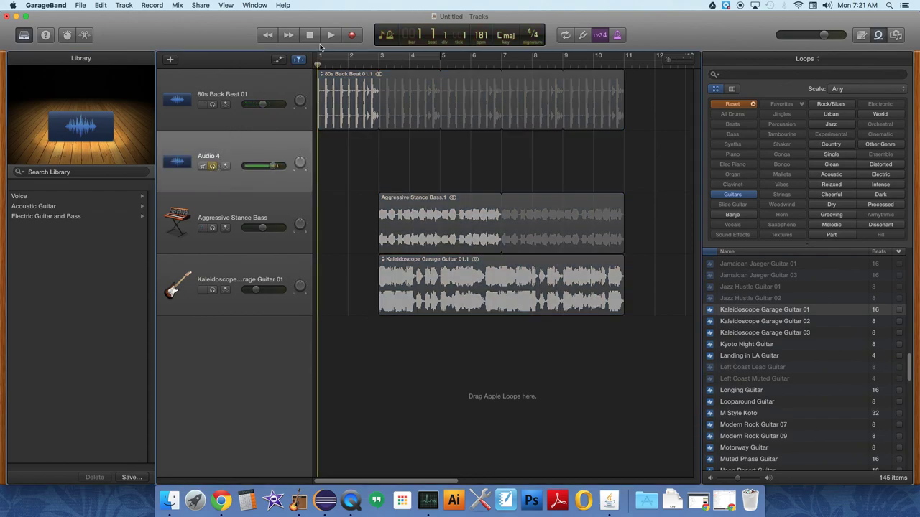
left_click(352, 36)
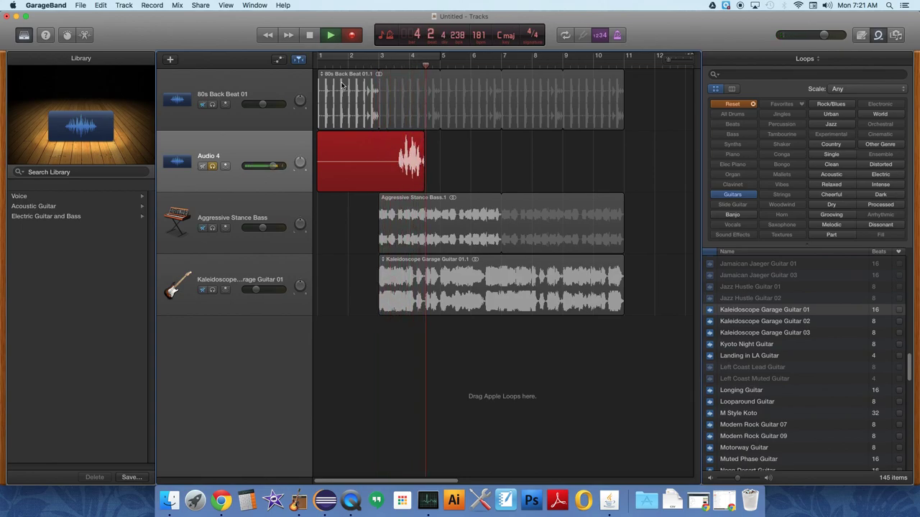
key("space")
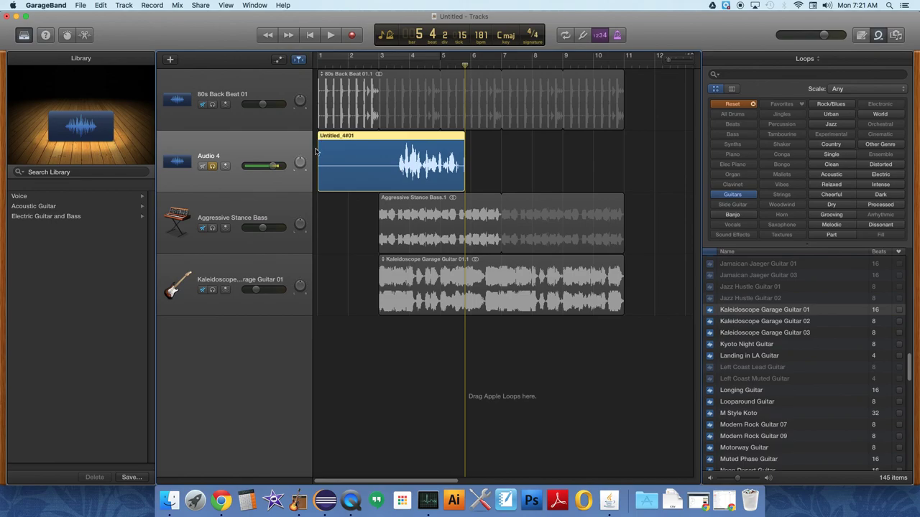
Trim both ends of Untitled_4#01 down to about one bar around bars 3–4
left_click(326, 212)
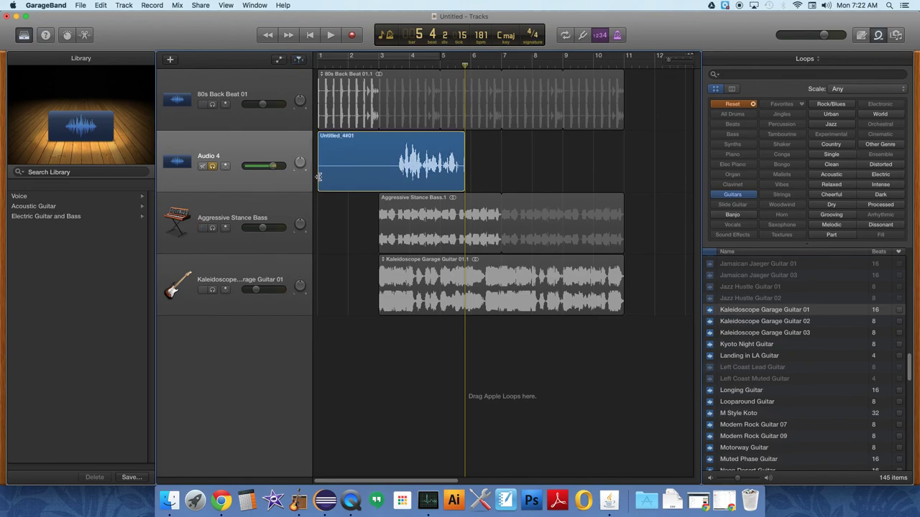
left_click_drag(319, 177, 395, 178)
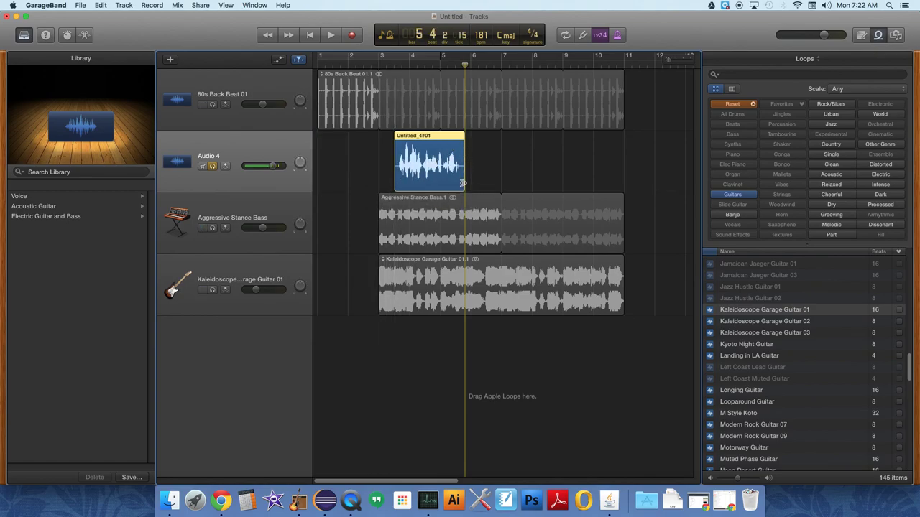
left_click_drag(462, 182, 422, 184)
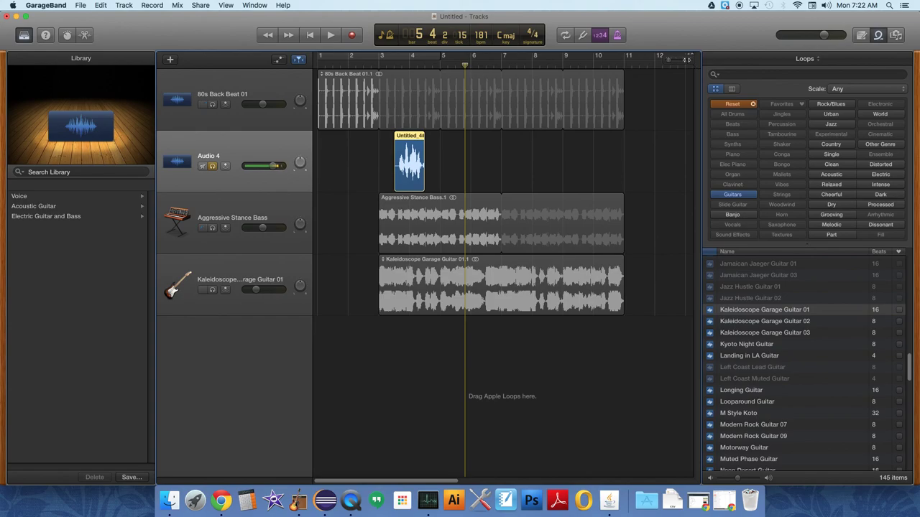
Zoom in, trim the clip's end and start, and preview it from bar 3.3
left_click_drag(681, 60, 676, 60)
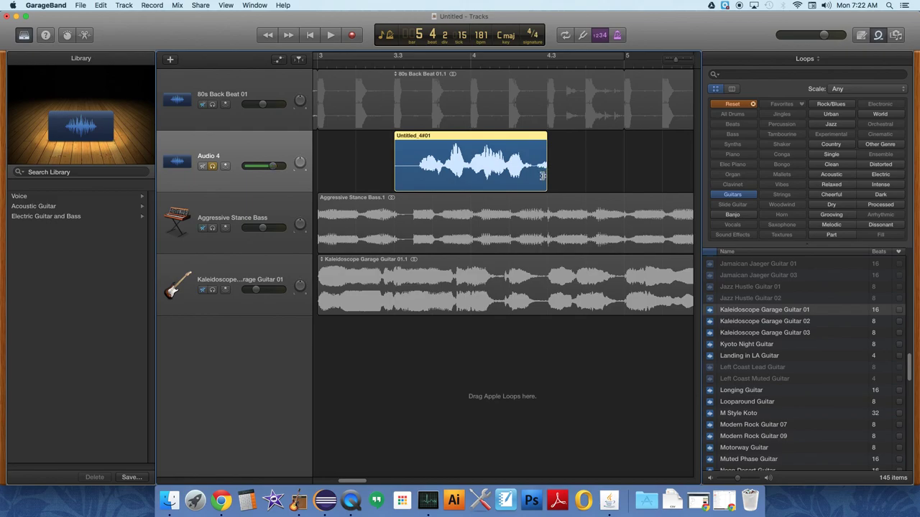
left_click_drag(544, 180, 535, 180)
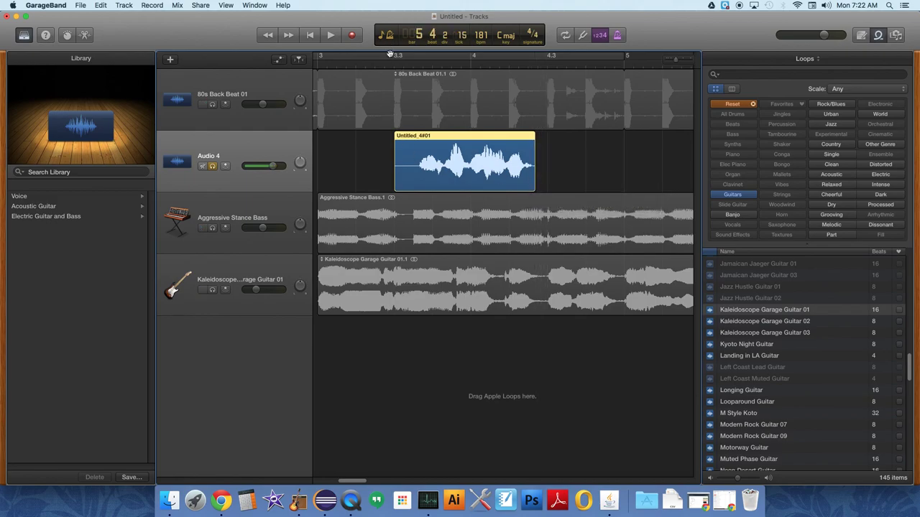
left_click_drag(395, 174, 420, 179)
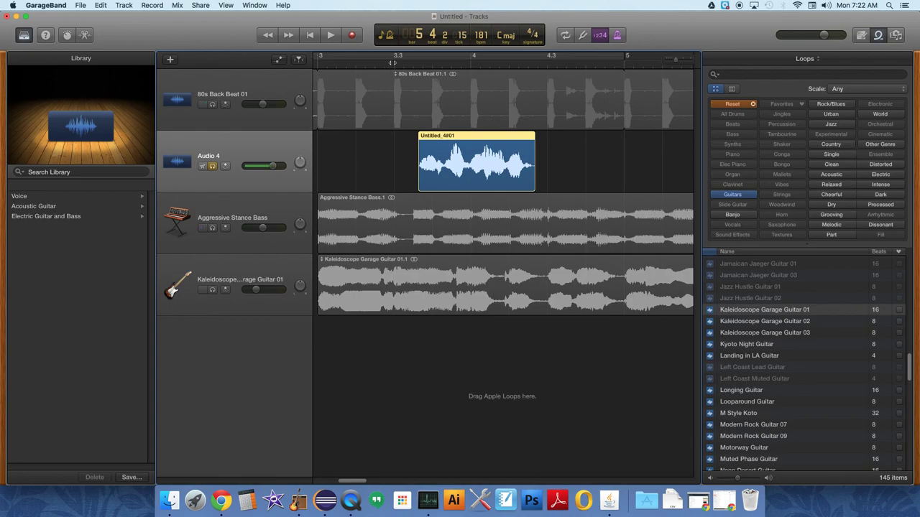
left_click(393, 63)
key("space")
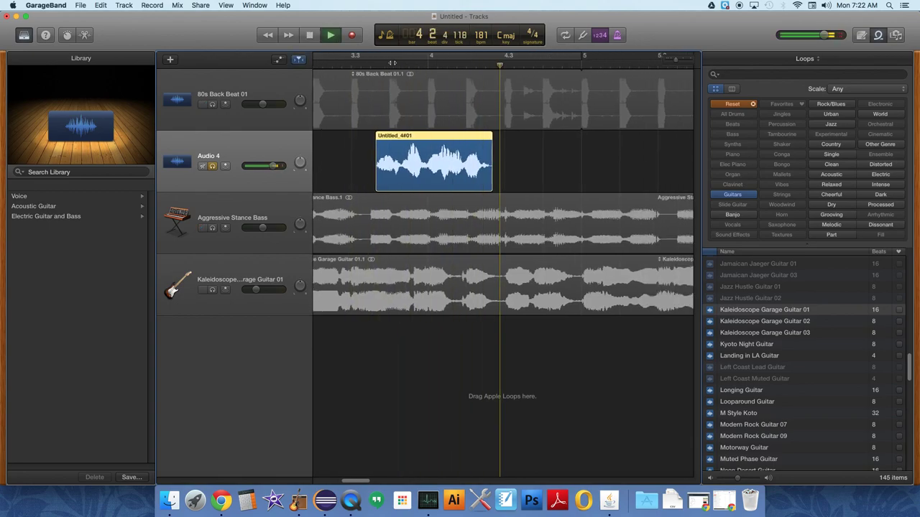
key("space")
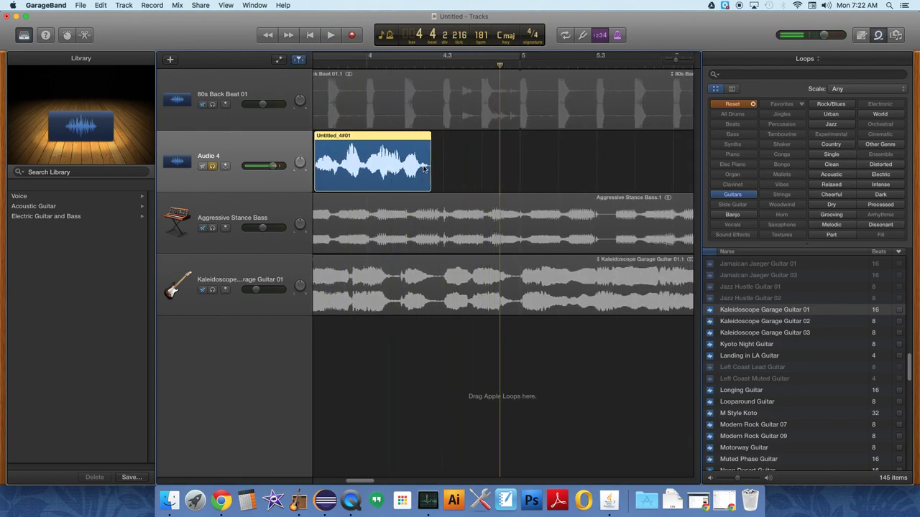
Shorten the clip's end further, previewing from bar 3.4, and park the playhead at 4.3.1
left_click_drag(429, 184, 419, 185)
left_click(320, 64)
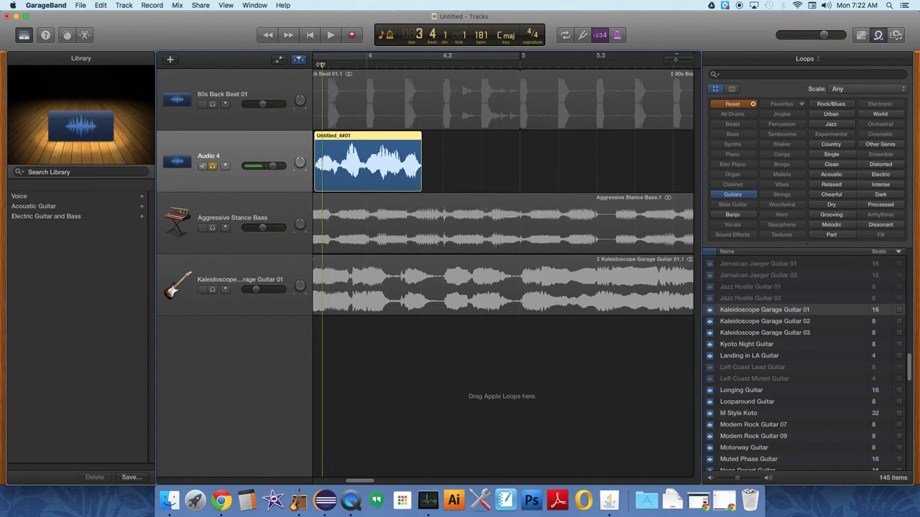
key("space")
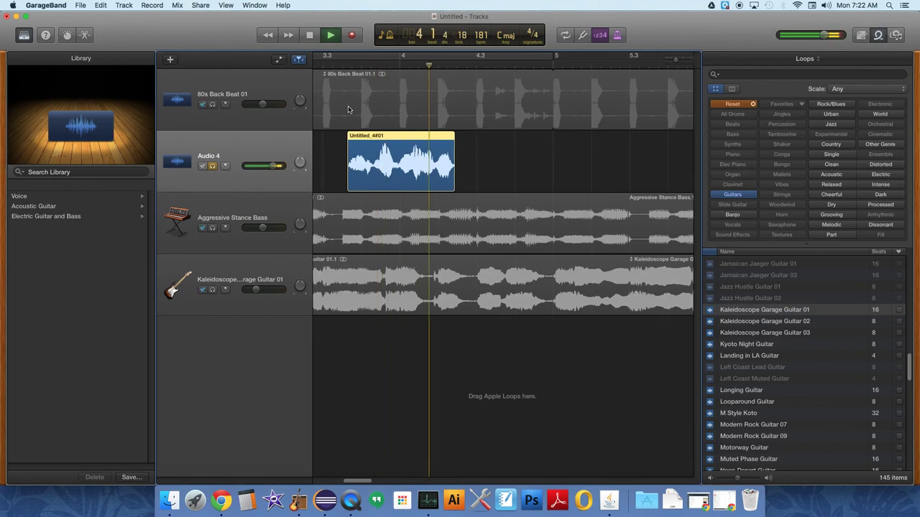
key("space")
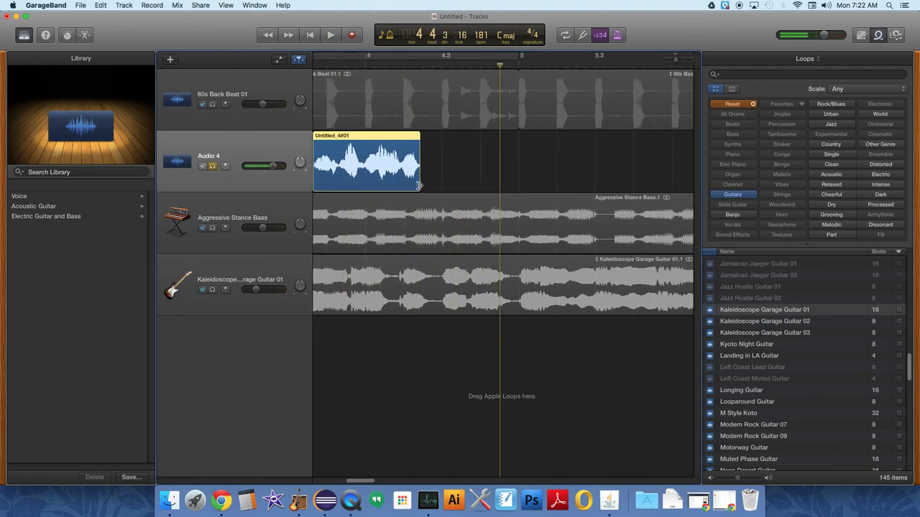
left_click_drag(419, 185, 418, 186)
mouse_move(501, 63)
left_mouse_down()
mouse_move(313, 63)
mouse_move(503, 63)
left_mouse_up()
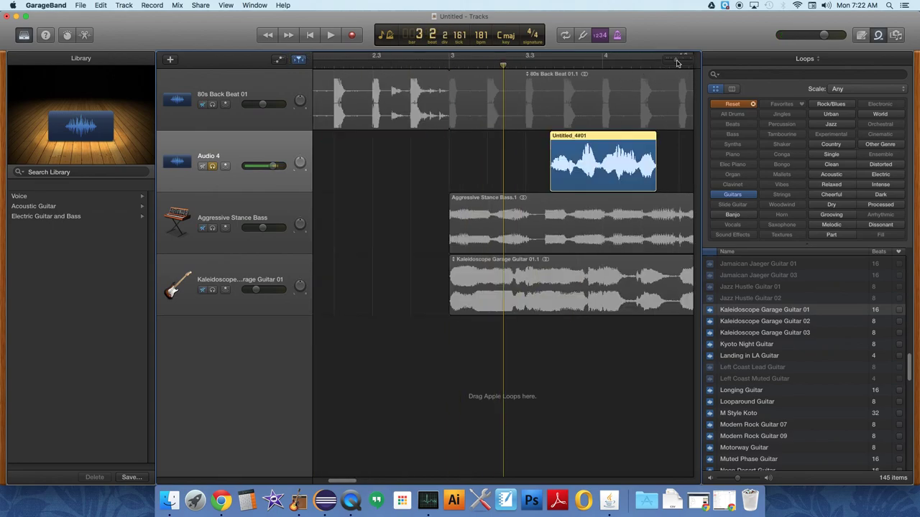
Zoom out, drag Untitled_4#01 to start at bar 3, and select all regions
key("super+Left")
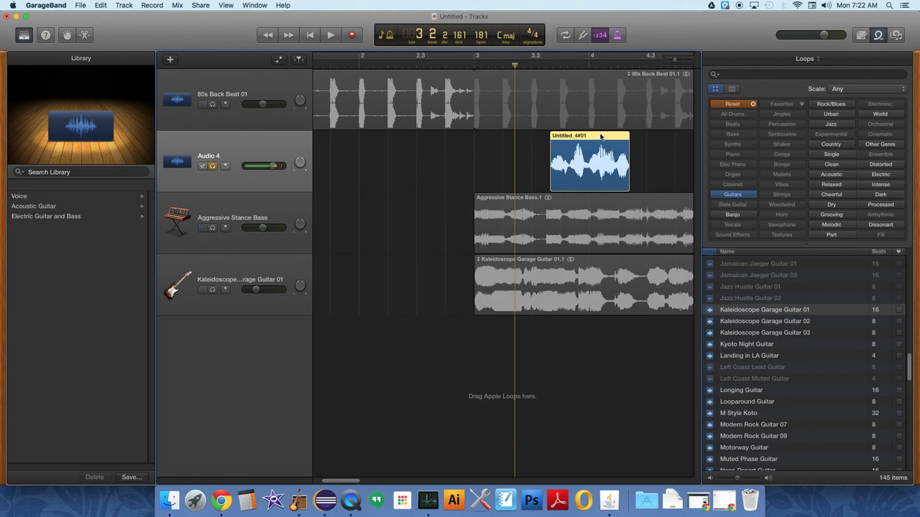
left_click_drag(604, 142, 525, 150)
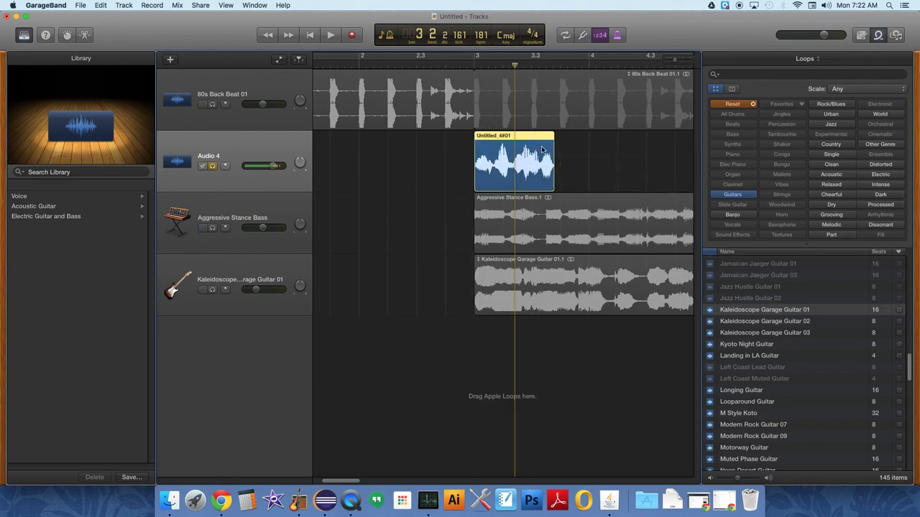
key("super+a")
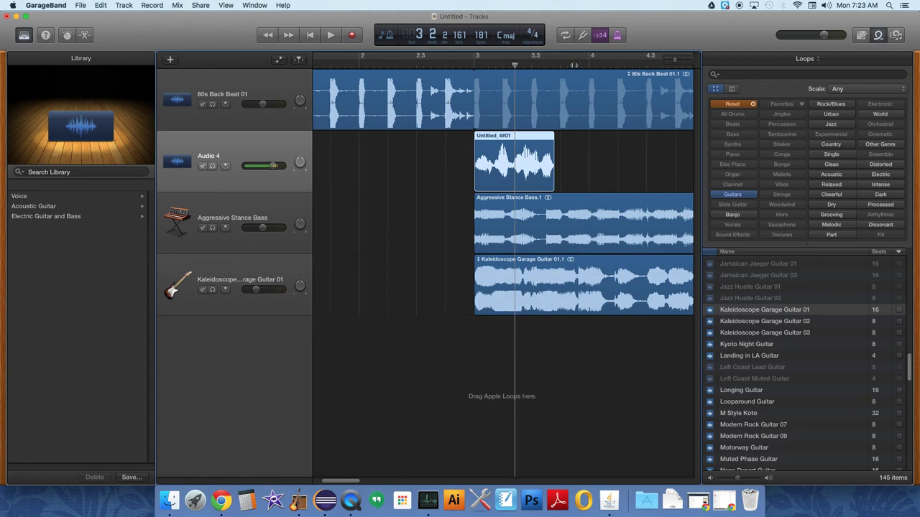
Paste the voice clip copy Untitled_4#01.1 at bar 4 and play the song from the start
left_click_drag(575, 66, 591, 66)
key("super+v")
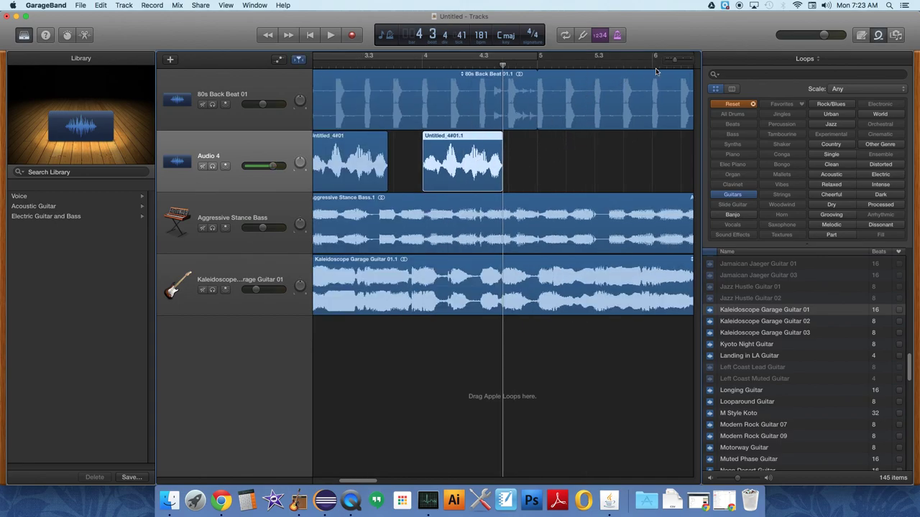
key("super+Left")
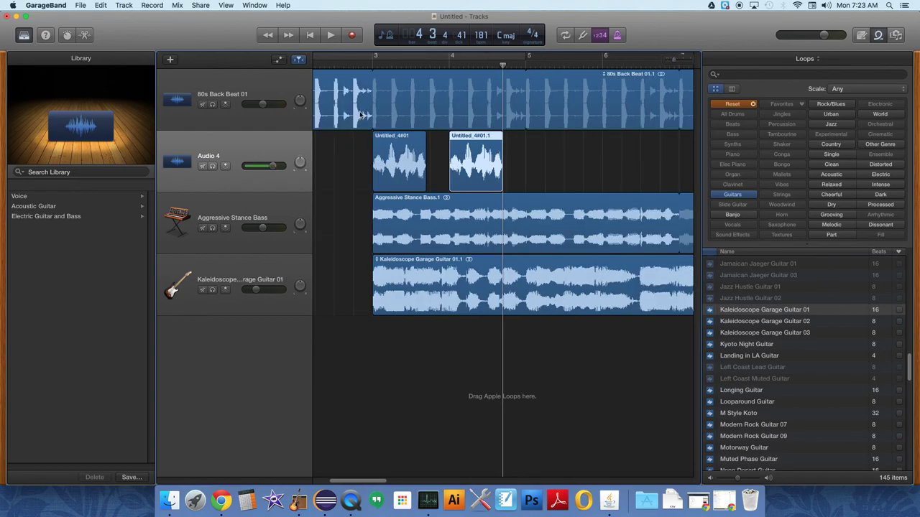
key("Return")
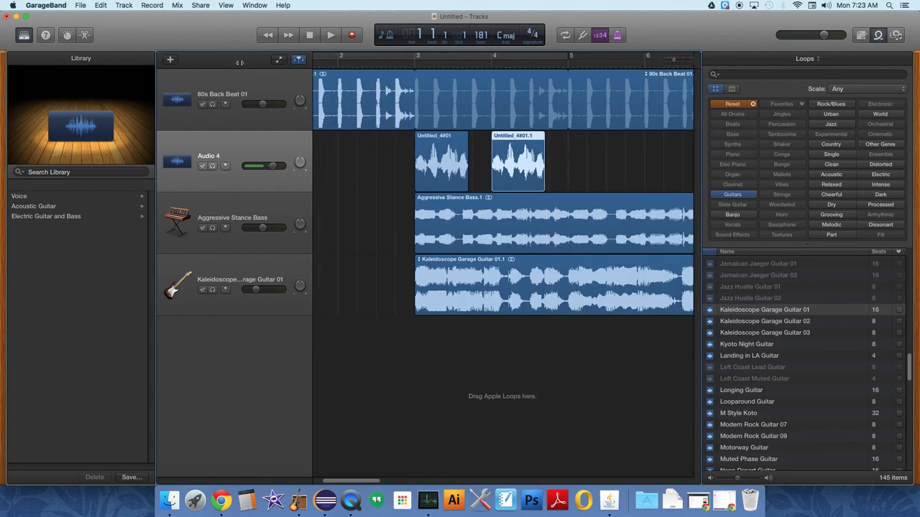
key("space")
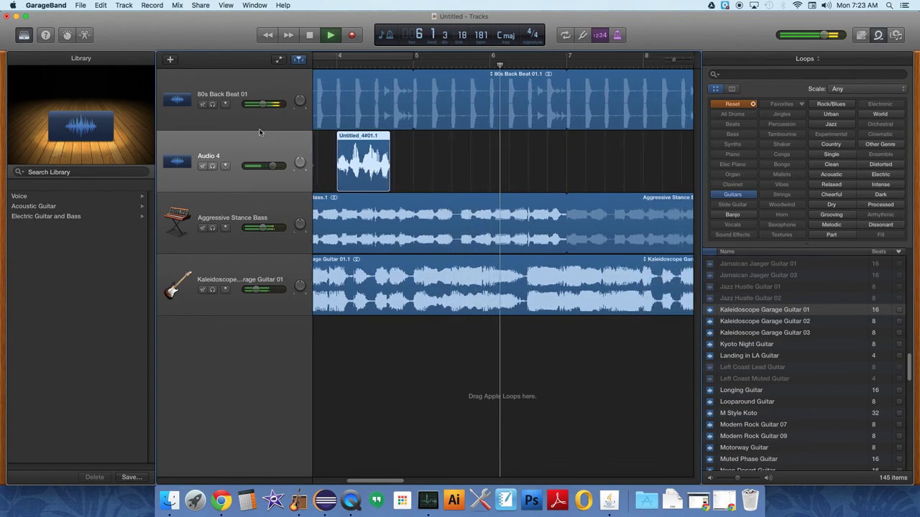
key("space")
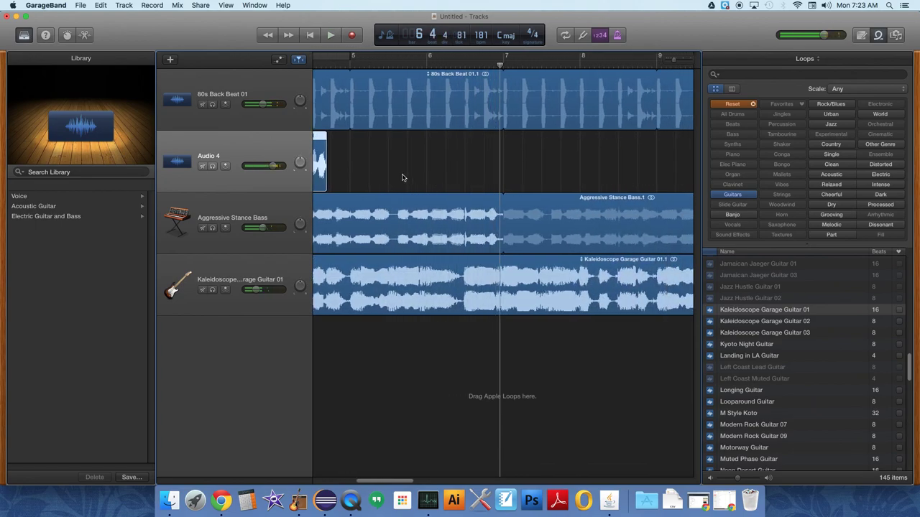